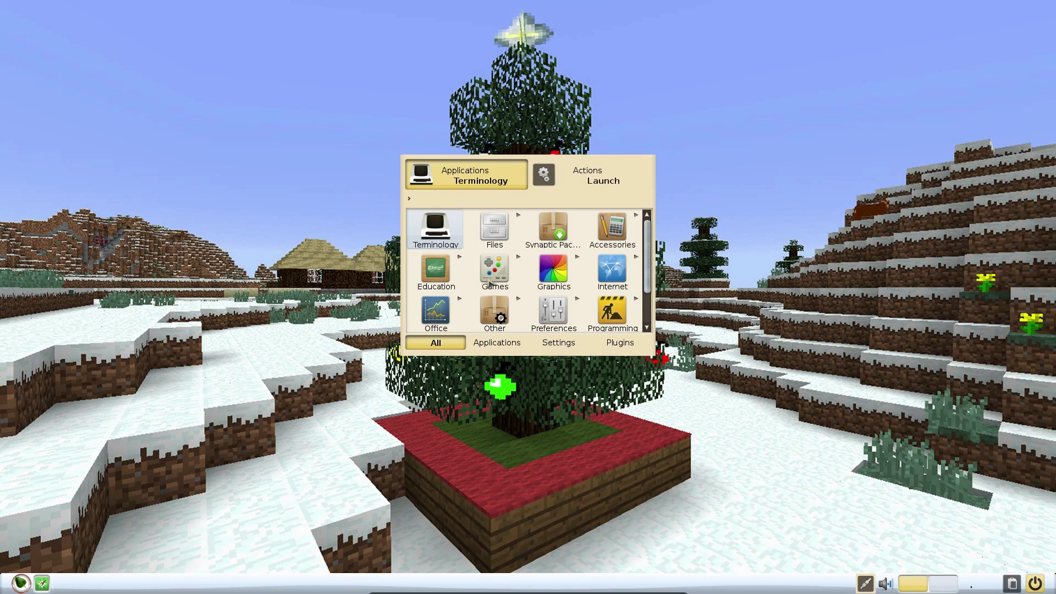
Launch LibreOffice Writer from the launcher by searching 'write', then close its window.
click(556, 274)
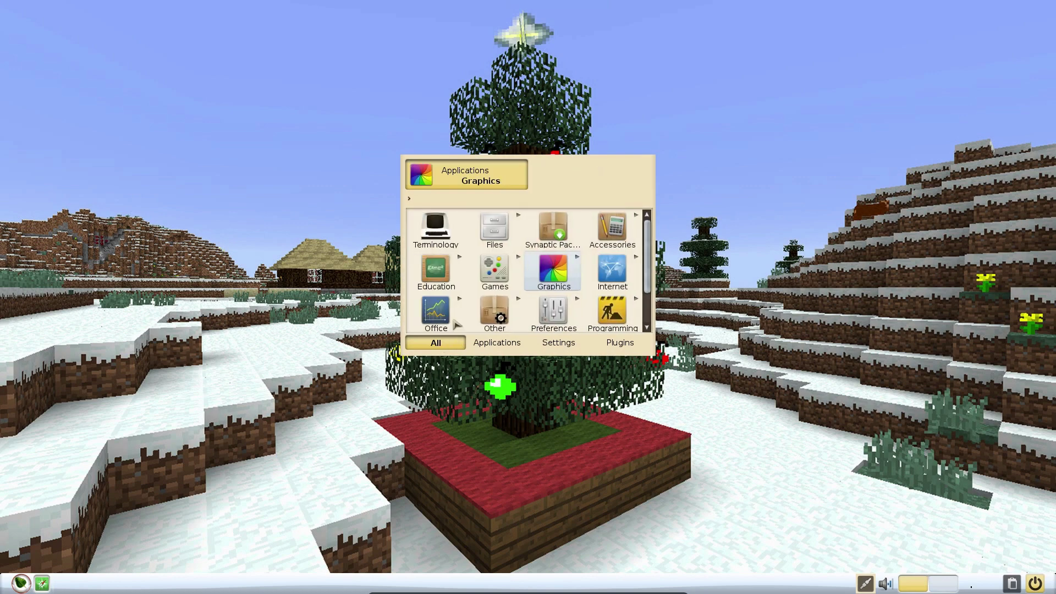
text(rite)
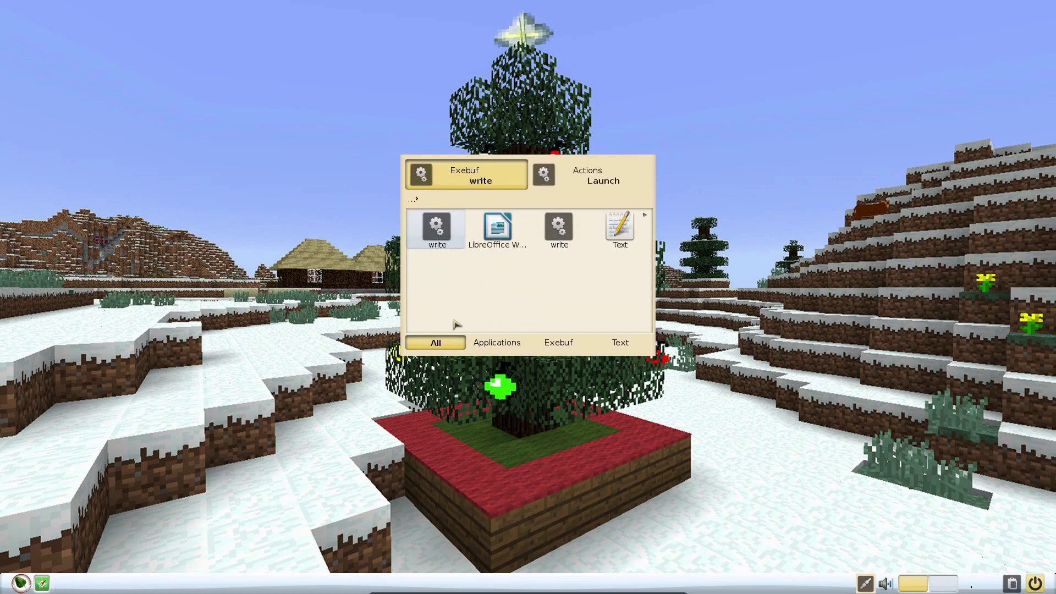
key(Right)
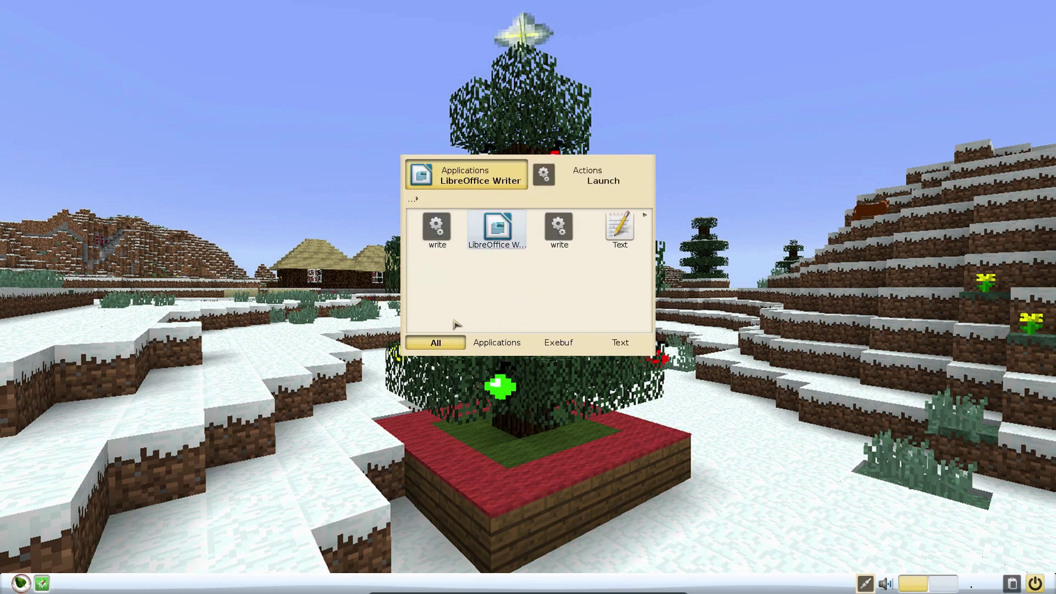
key(Return)
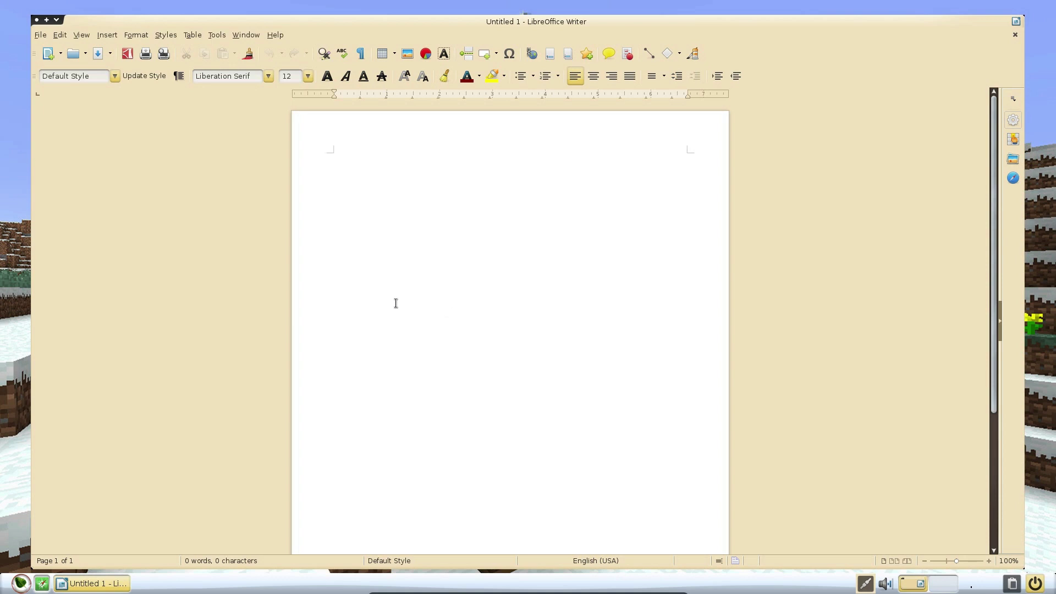
click(37, 20)
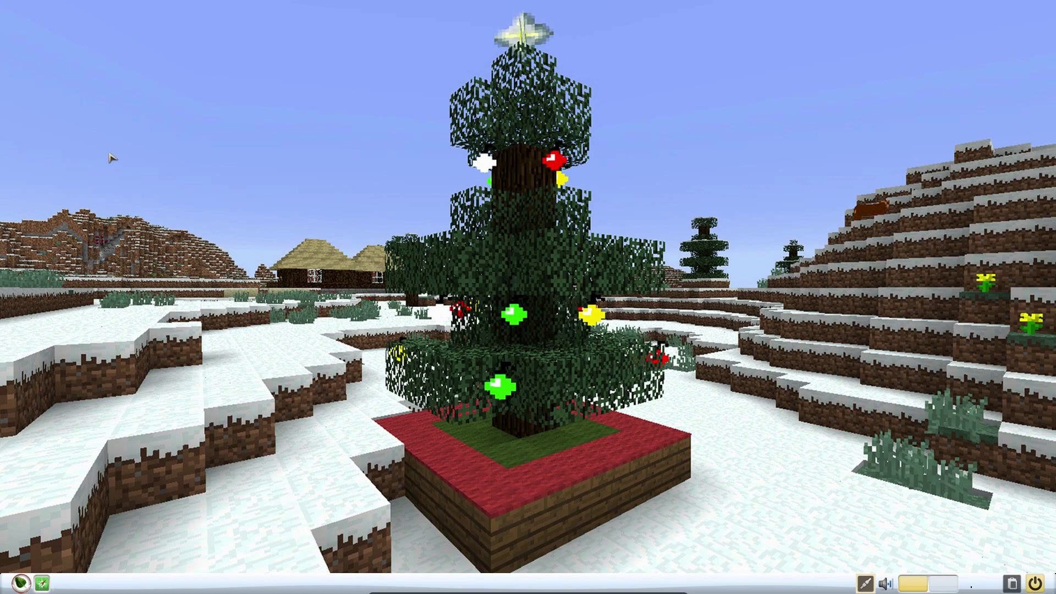
Open the Theme settings from the main menu and apply MokshaBlueElectric to the whole desktop.
click(137, 146)
click(302, 167)
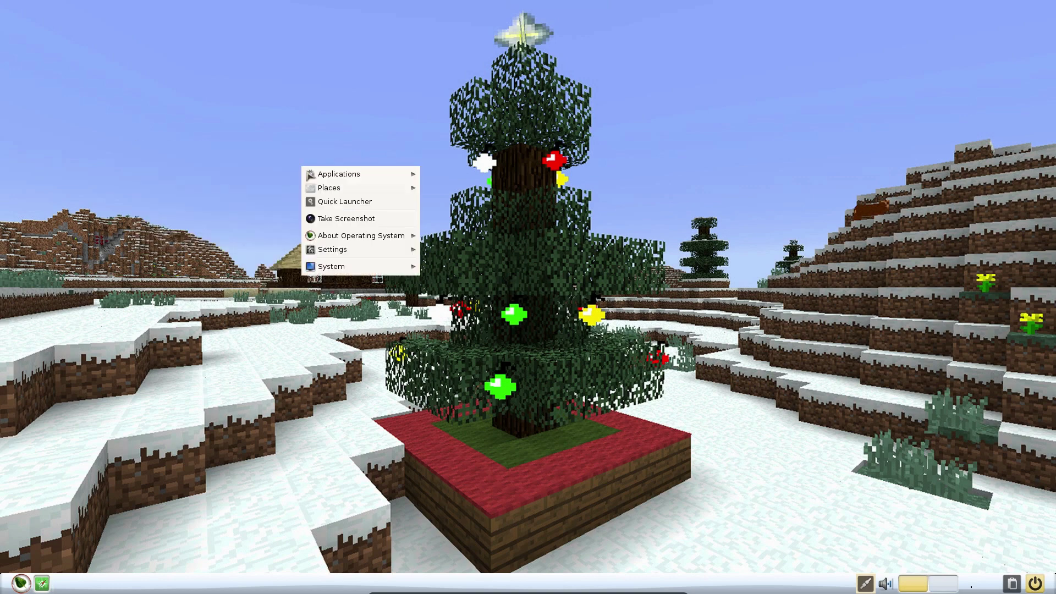
mouse_move(335, 249)
mouse_move(459, 325)
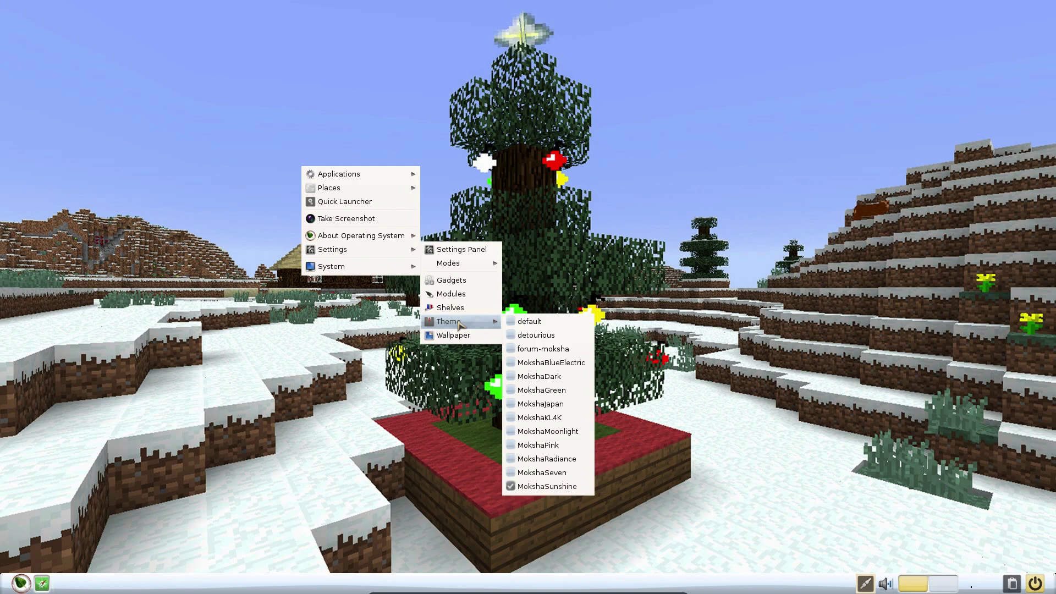
click(459, 323)
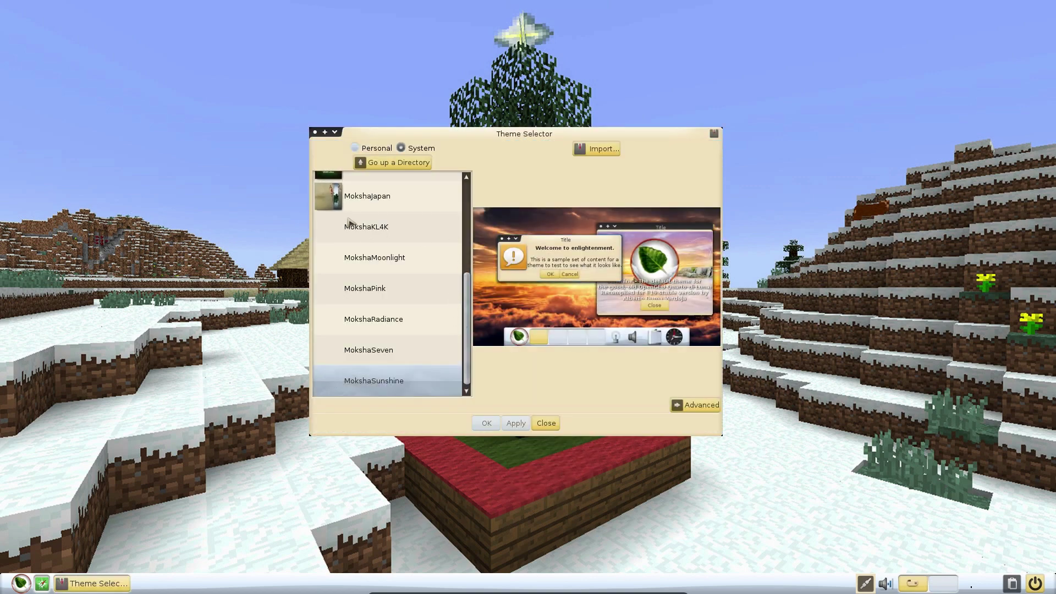
scroll(373, 272, up, 3)
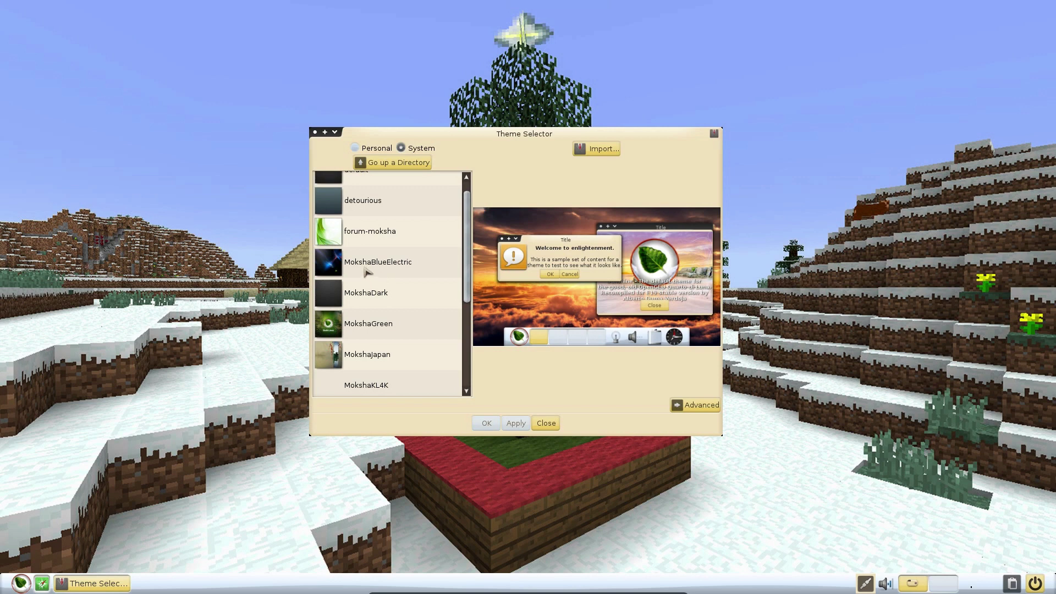
click(356, 263)
click(512, 423)
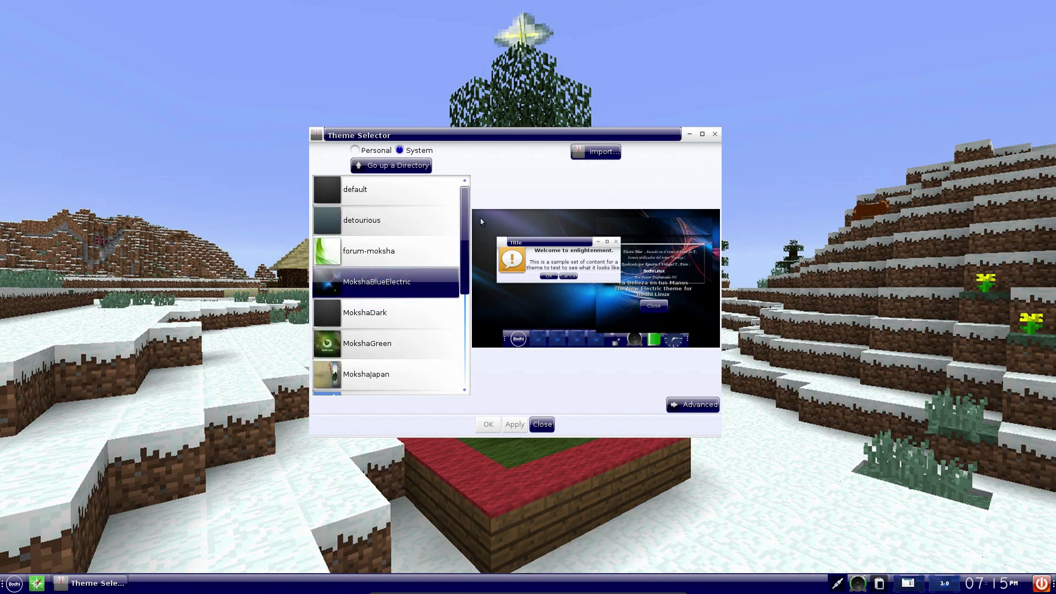
Preview MokshaKL4K, then re-apply MokshaSunshine to restore the original look.
drag(466, 227, 467, 303)
click(385, 254)
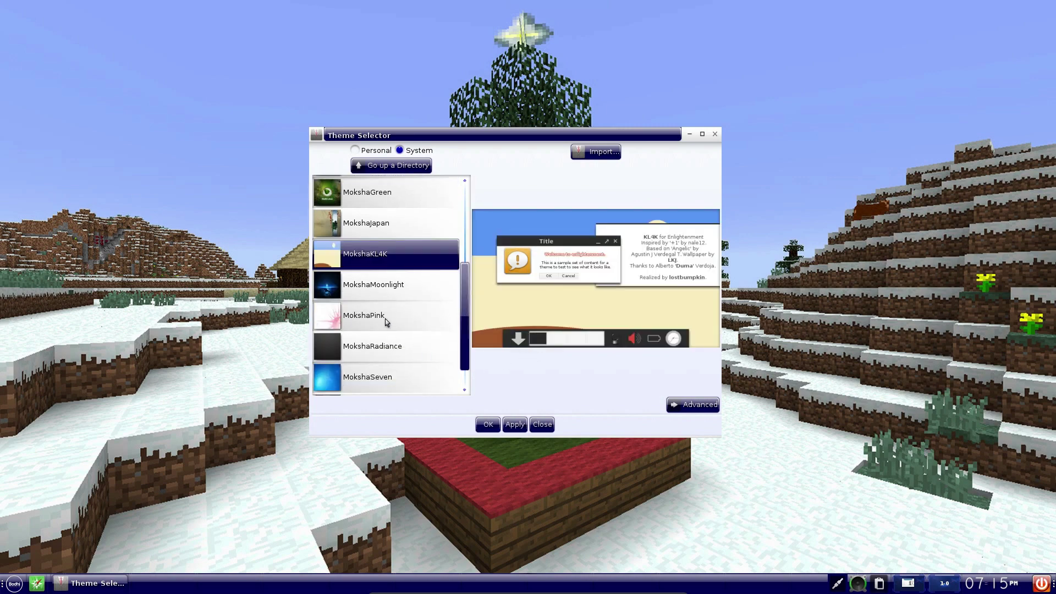
scroll(394, 320, down, 1)
click(400, 385)
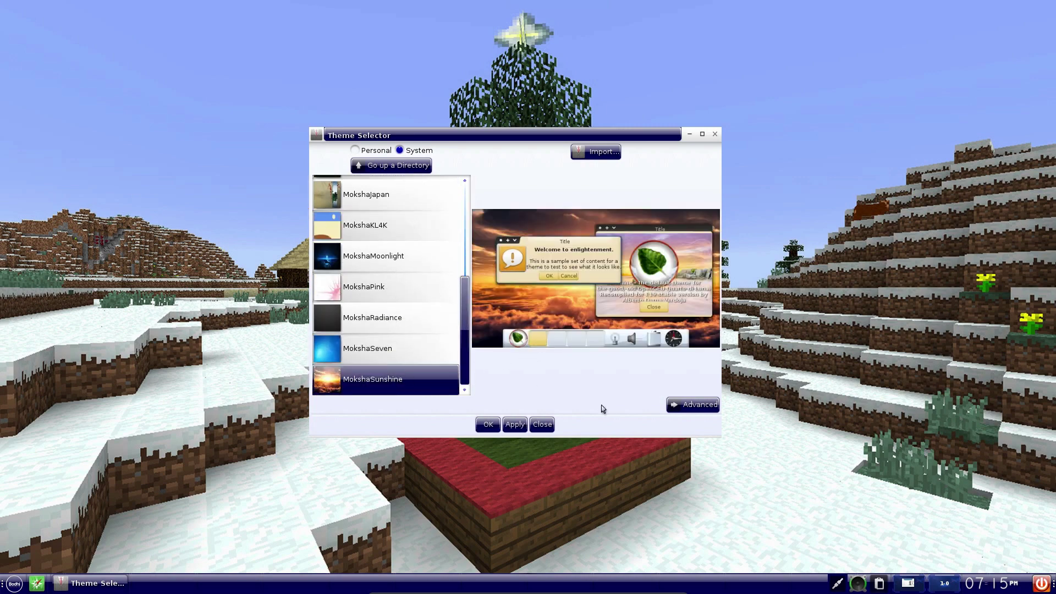
click(512, 425)
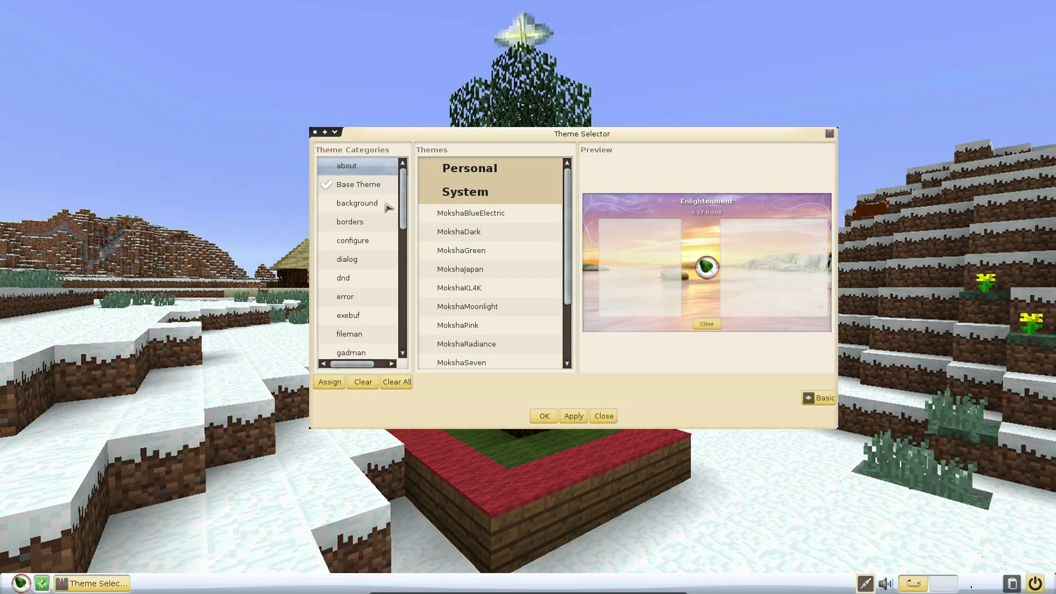
Preview MokshaBlueElectric in the Borders category, then close the Theme Selector.
click(355, 223)
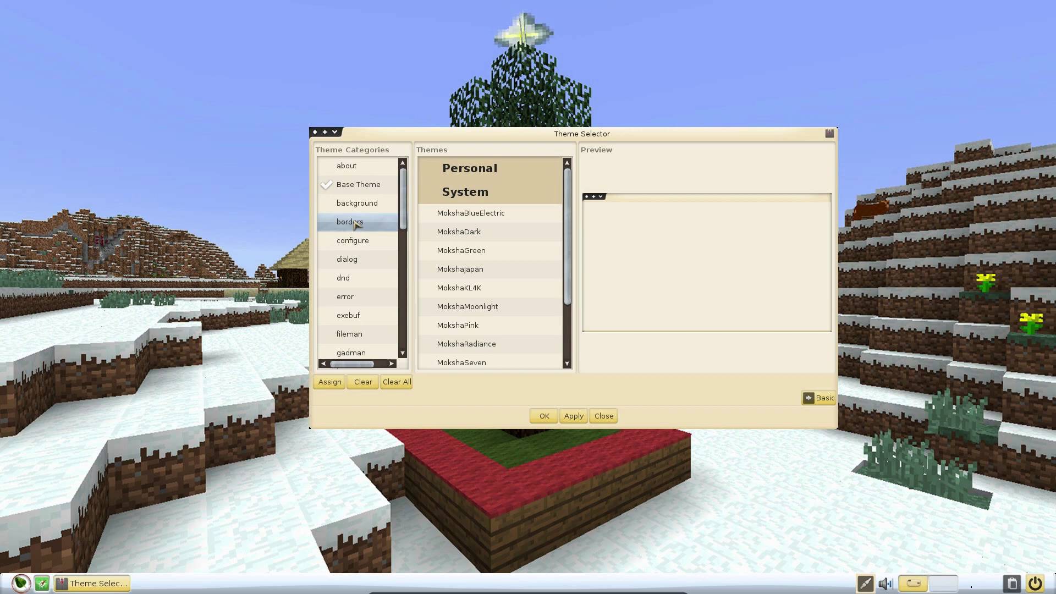
click(457, 220)
drag(405, 216, 406, 329)
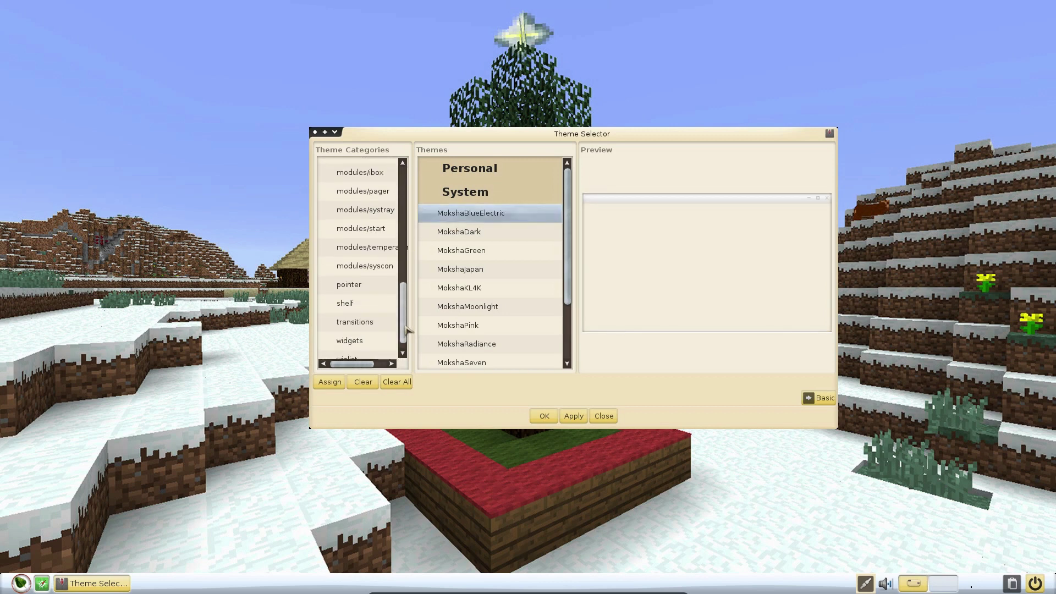
click(316, 133)
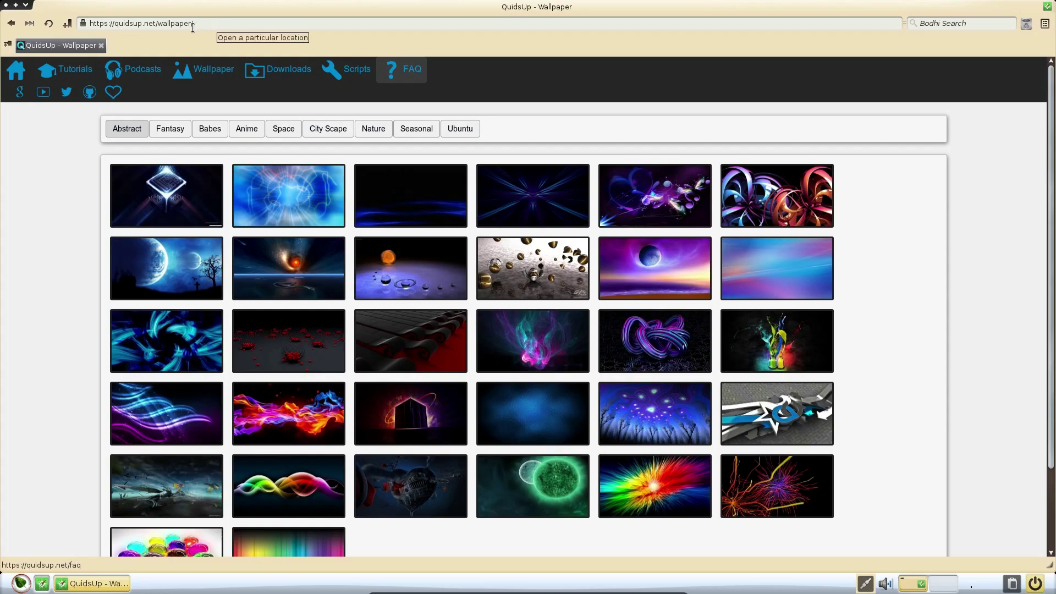
Restore the Midori window, move it lower, and roll it up and back down.
click(16, 5)
mouse_move(177, 26)
mouse_down()
mouse_move(198, 76)
mouse_move(6, 380)
mouse_move(5, 334)
mouse_move(134, 106)
mouse_move(323, 6)
mouse_move(891, 591)
mouse_move(690, 90)
mouse_move(491, 95)
mouse_move(346, 128)
mouse_up()
double_click(437, 105)
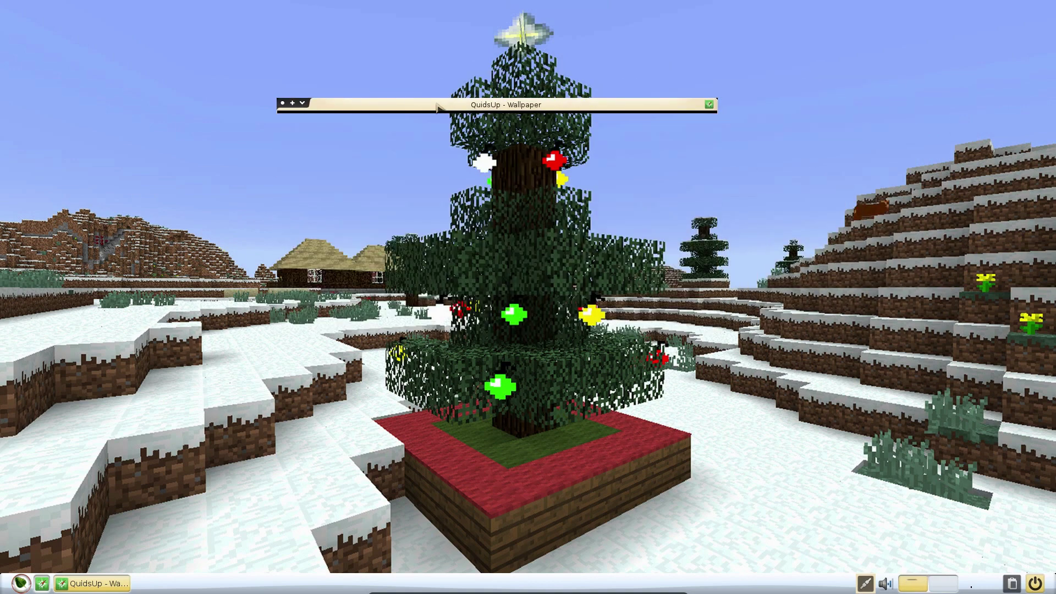
double_click(438, 105)
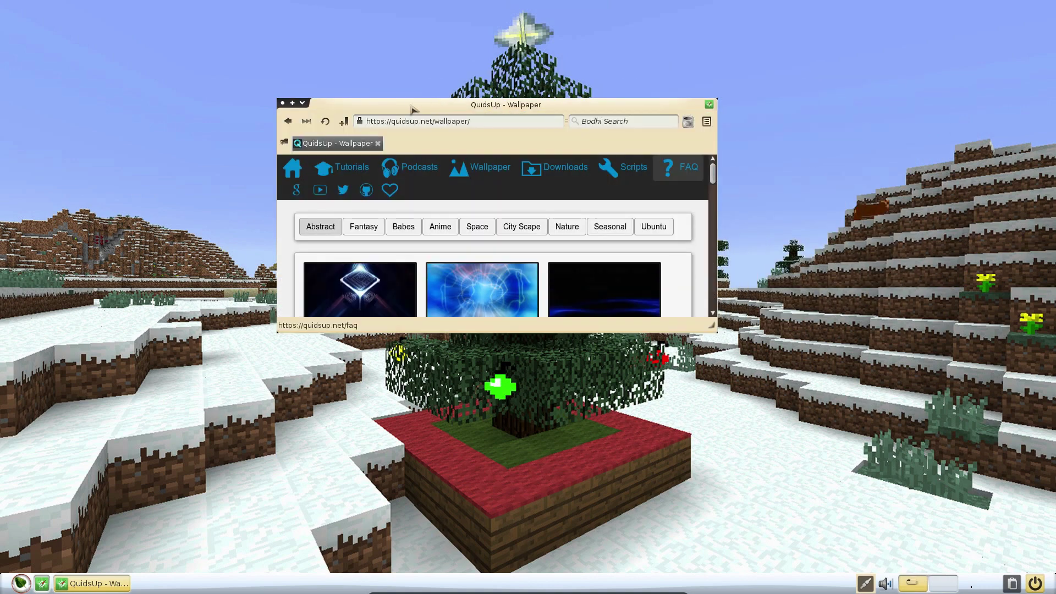
Maximize and restore the Midori window, then close it.
click(292, 104)
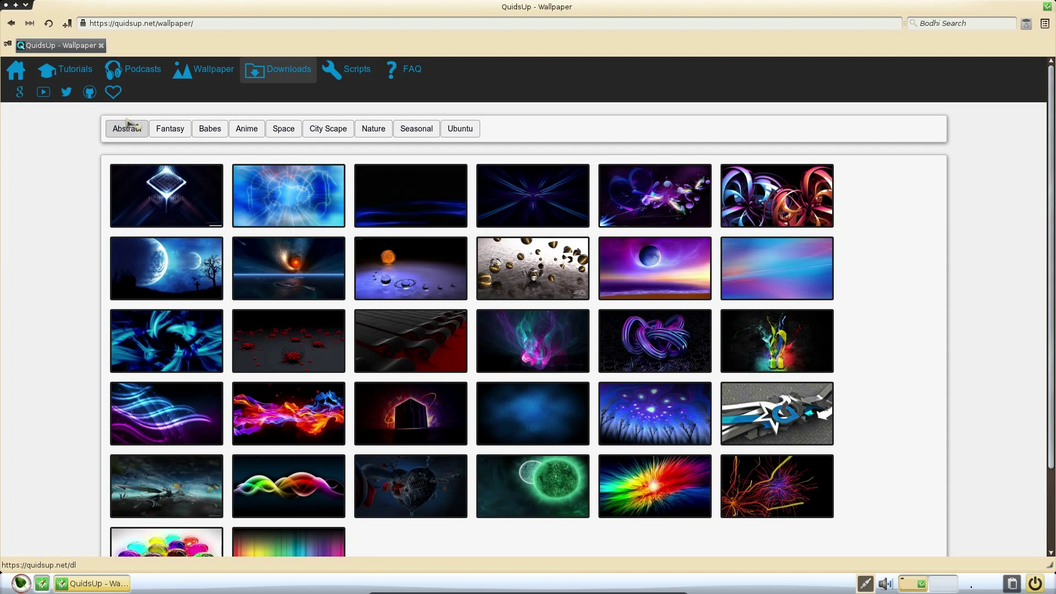
click(16, 6)
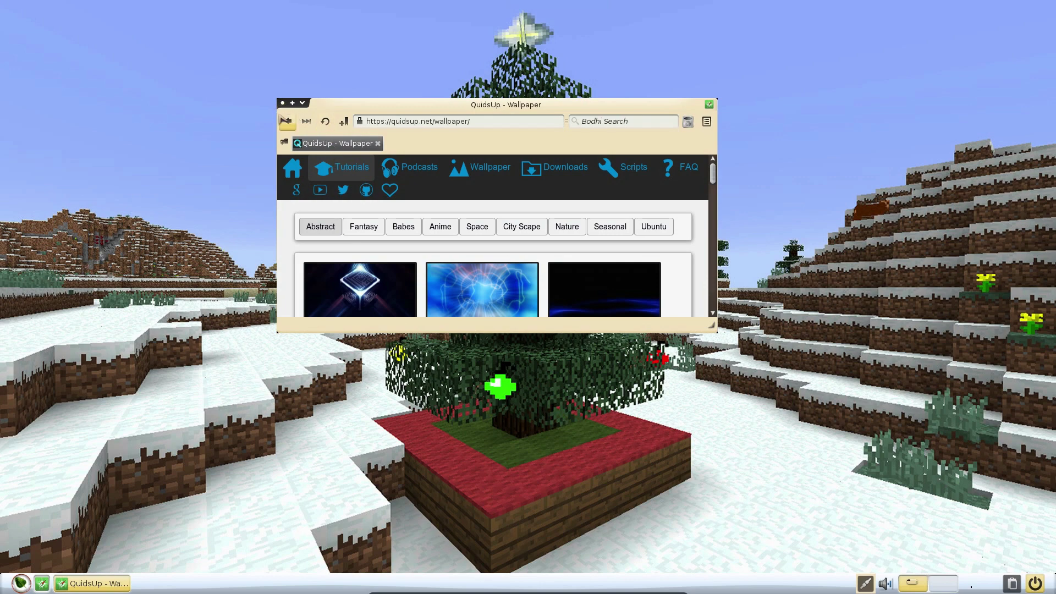
click(283, 103)
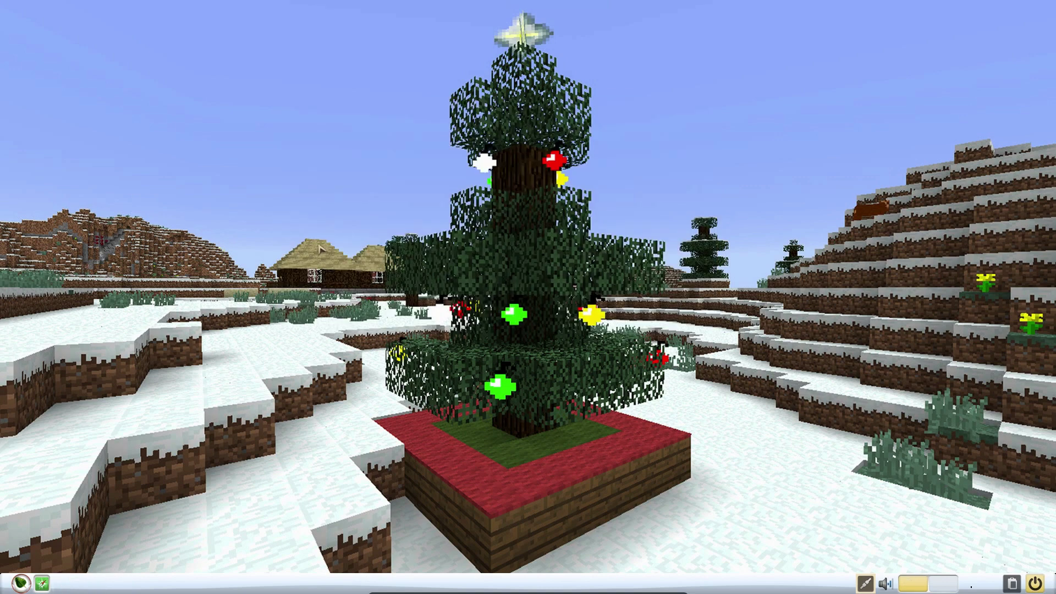
Create a new shelf named Shelf #1 from the shelf settings.
click(330, 234)
mouse_move(364, 312)
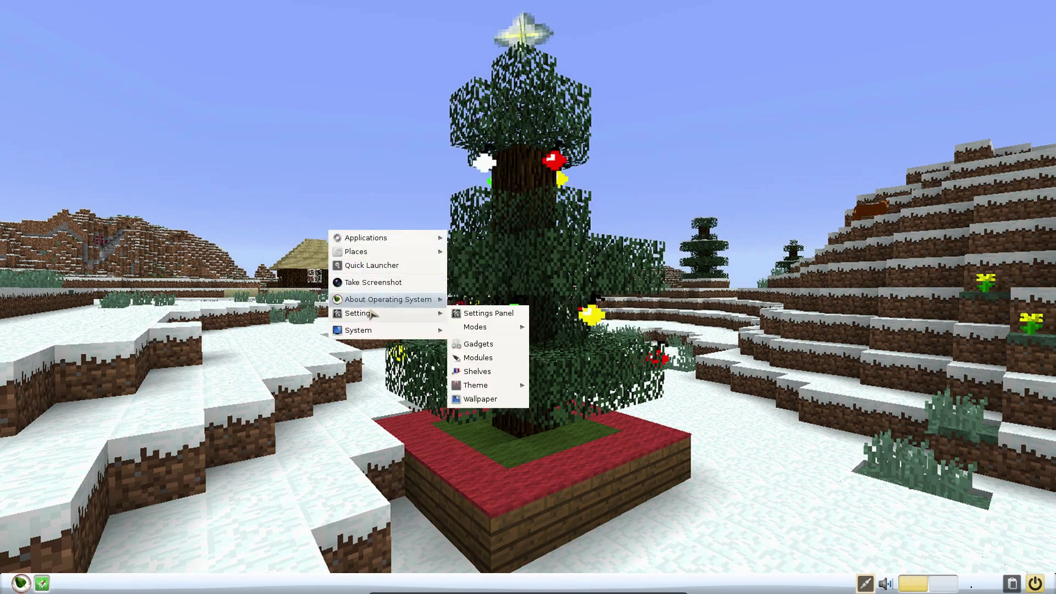
click(478, 373)
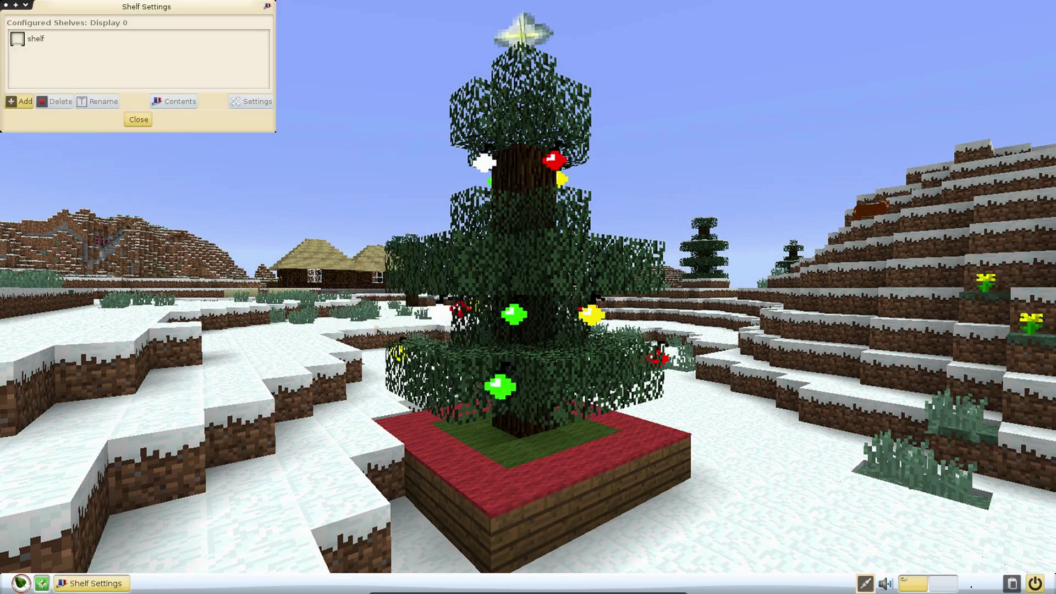
click(22, 103)
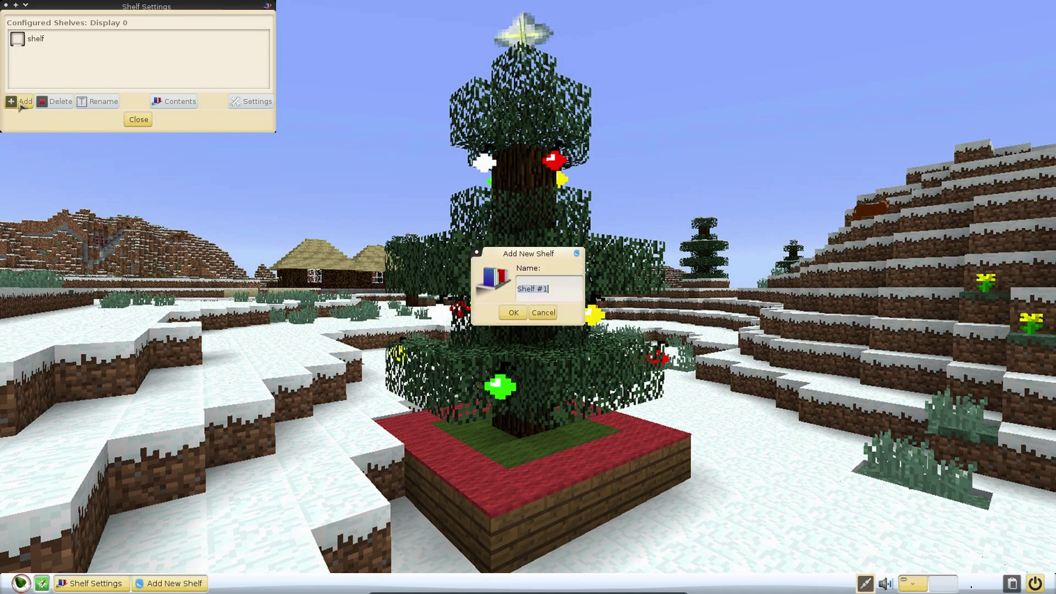
click(513, 313)
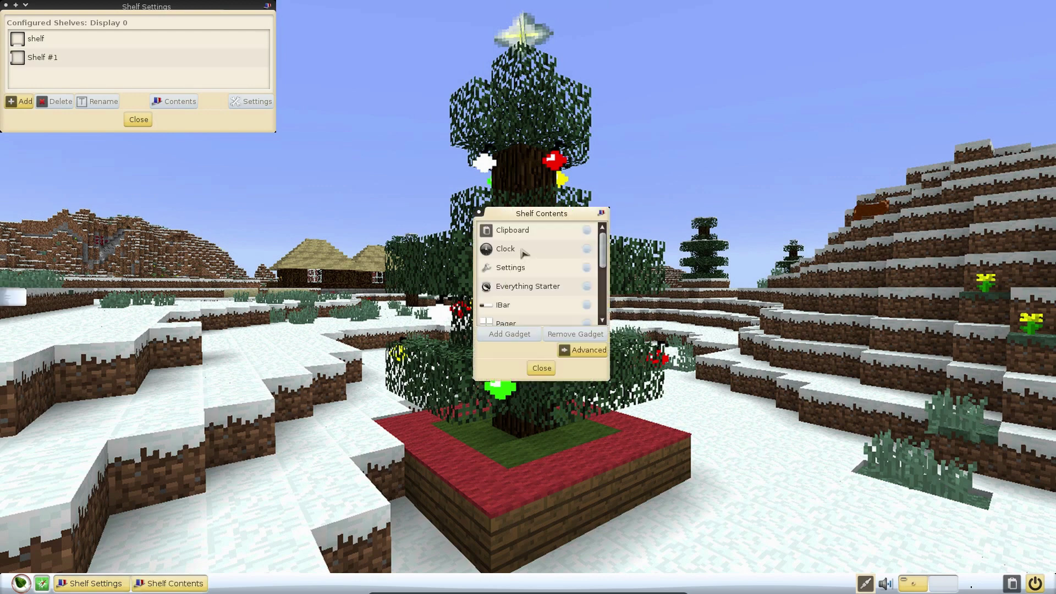
Add the Everything Starter gadget to Shelf #1 and try its launcher popup.
scroll(526, 287, down, 1)
scroll(525, 286, down, 2)
scroll(528, 286, up, 1)
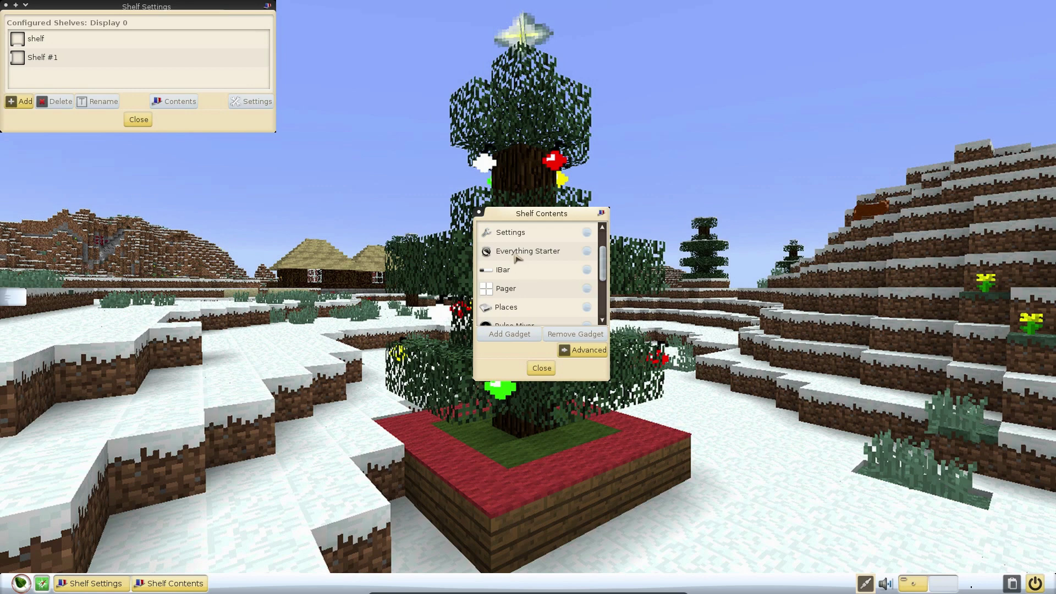
click(488, 254)
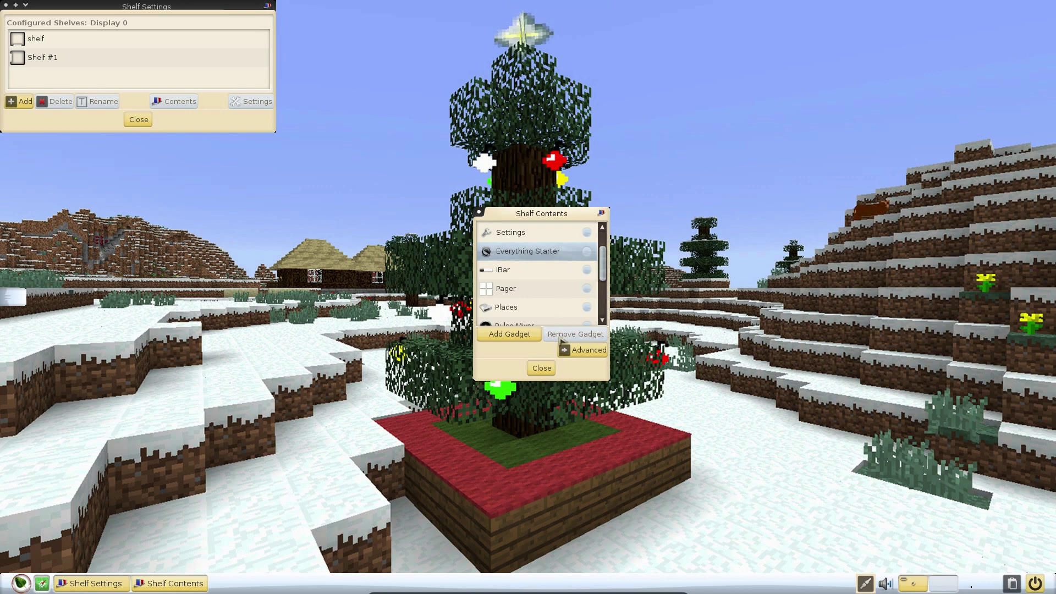
click(528, 338)
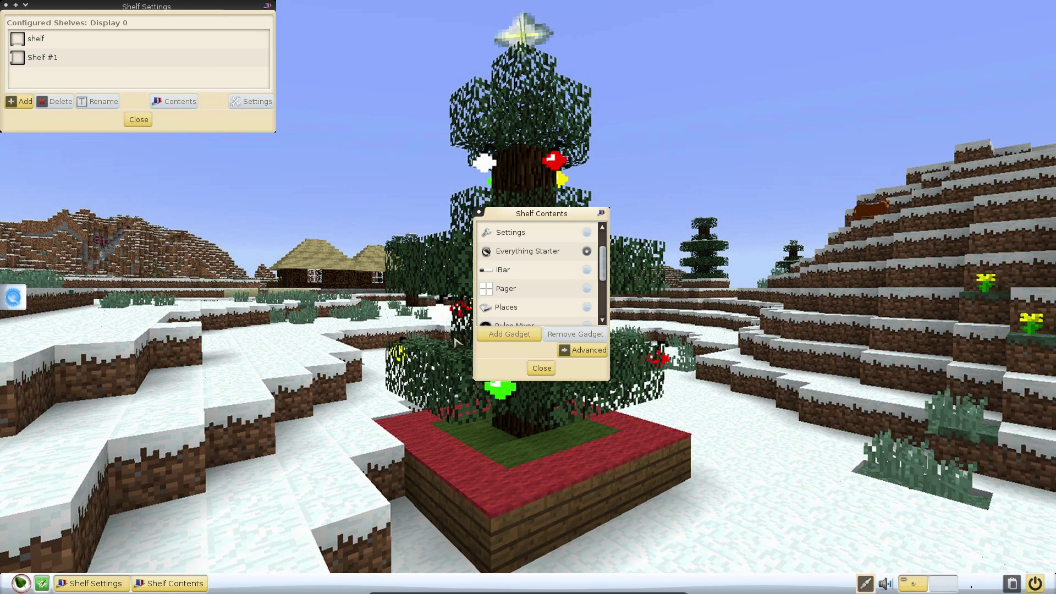
click(14, 299)
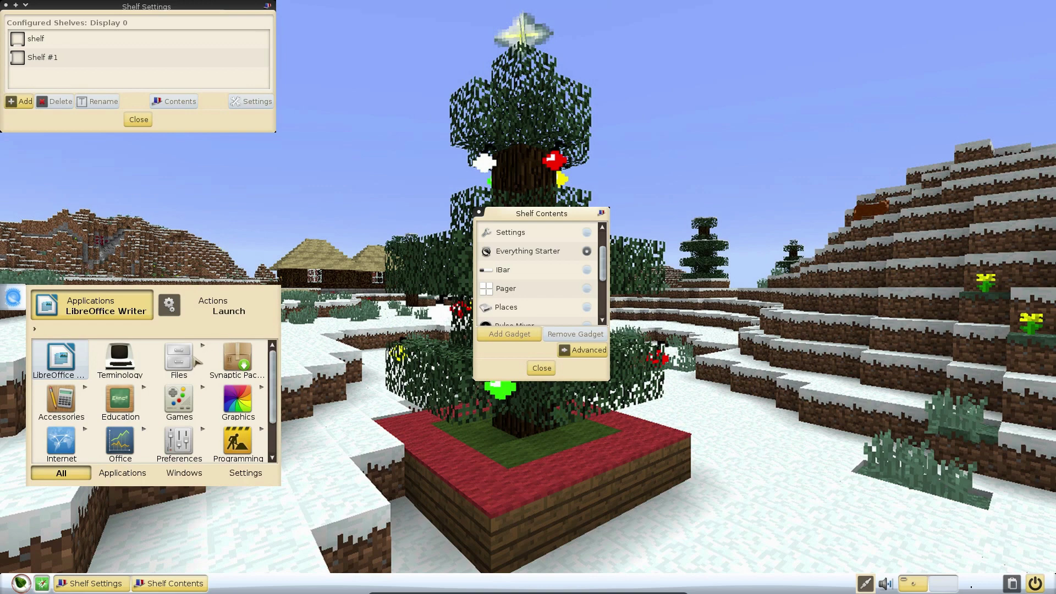
scroll(196, 363, down, 1)
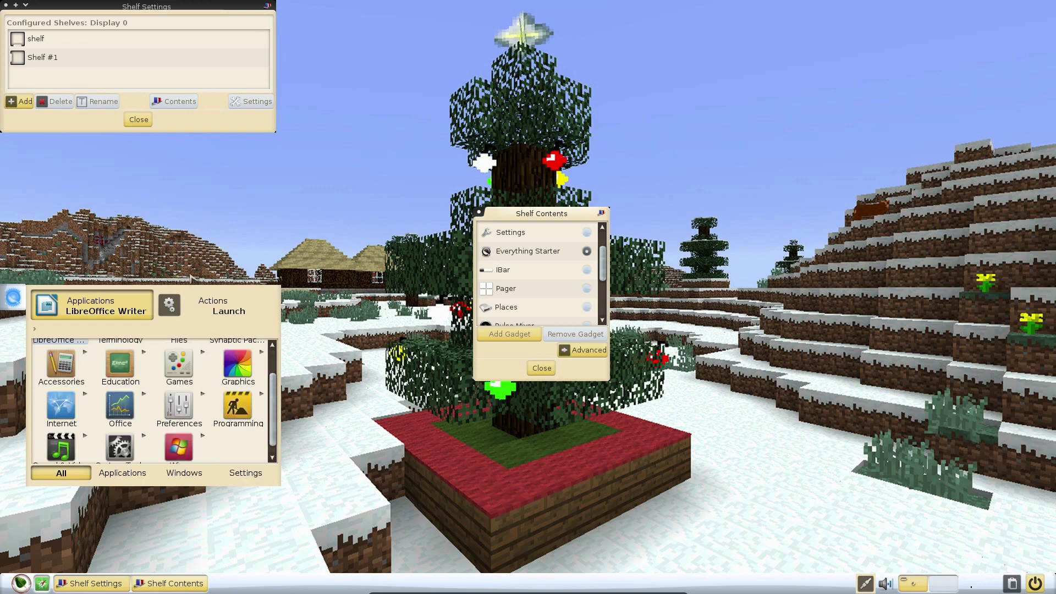
click(95, 234)
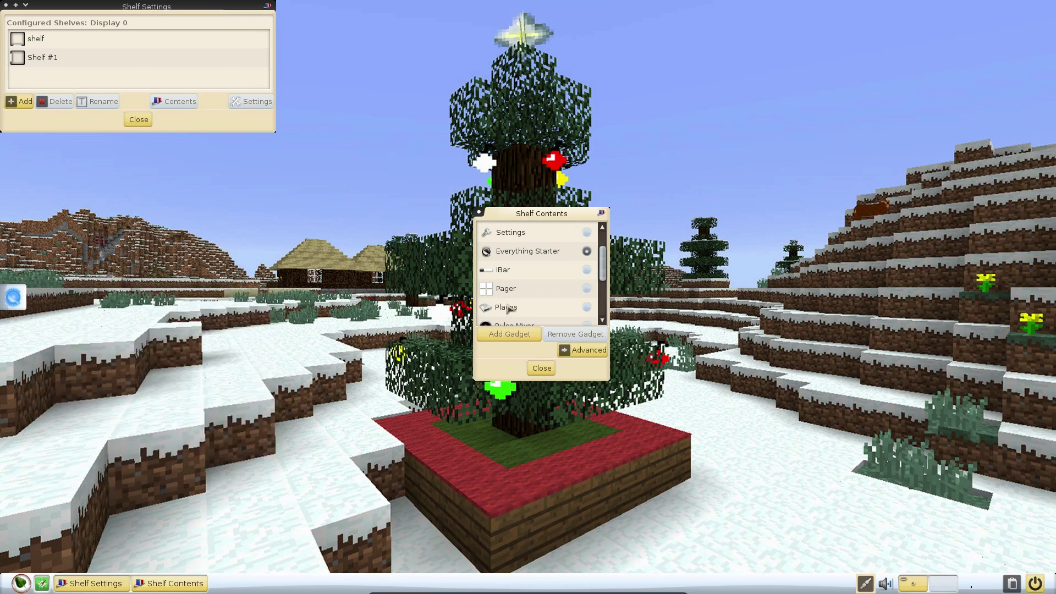
Add the IBar gadget to Shelf #1 and finish editing the shelf contents.
click(592, 272)
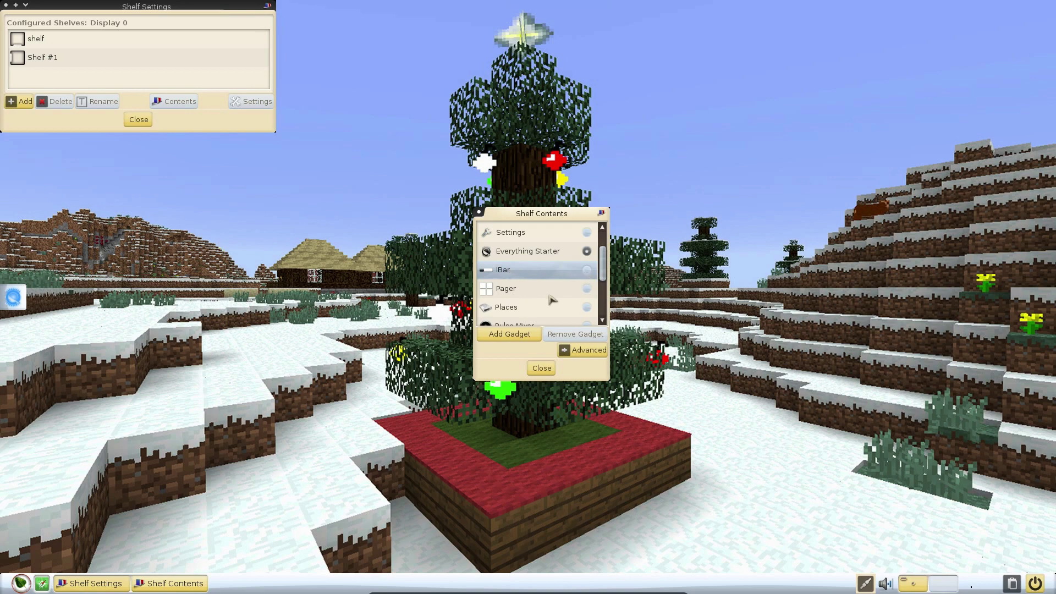
click(510, 334)
scroll(548, 266, down, 5)
scroll(548, 267, up, 5)
scroll(548, 266, down, 5)
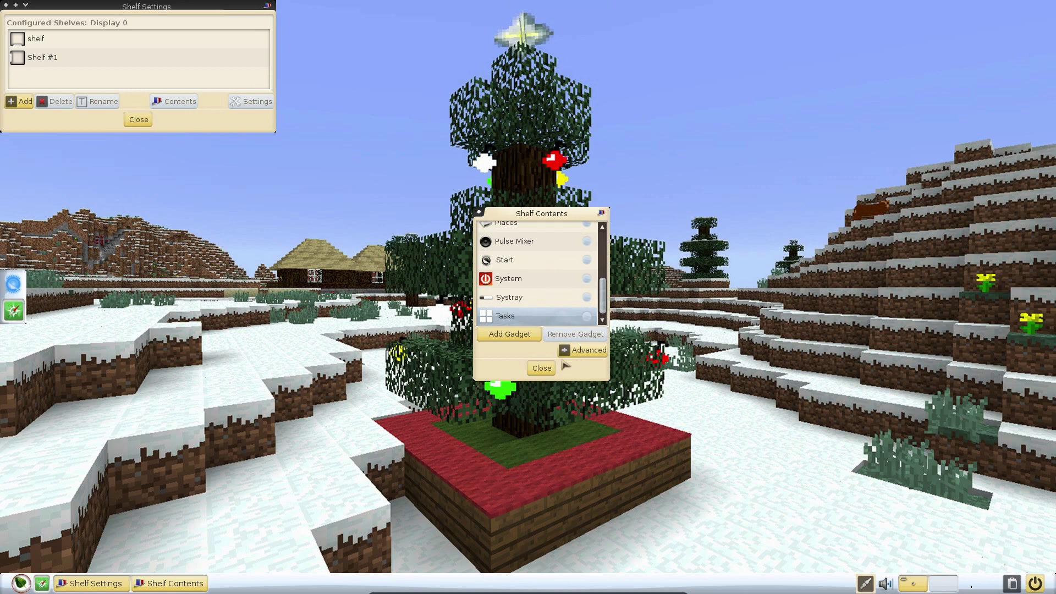
click(542, 368)
click(429, 168)
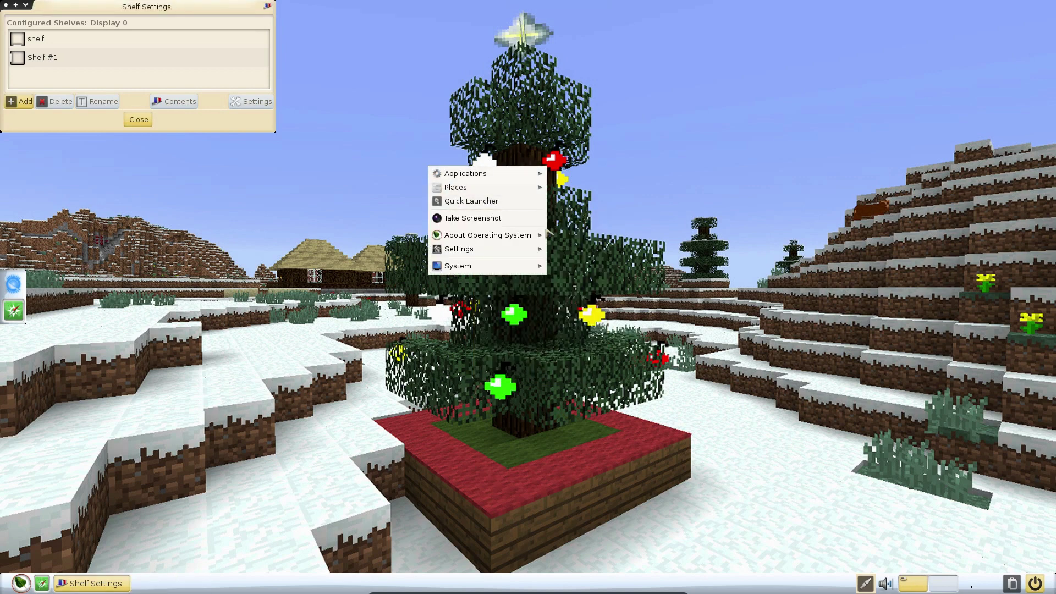
Add a Clock gadget to the desktop's Background layer, then close the shelf settings window.
mouse_move(536, 251)
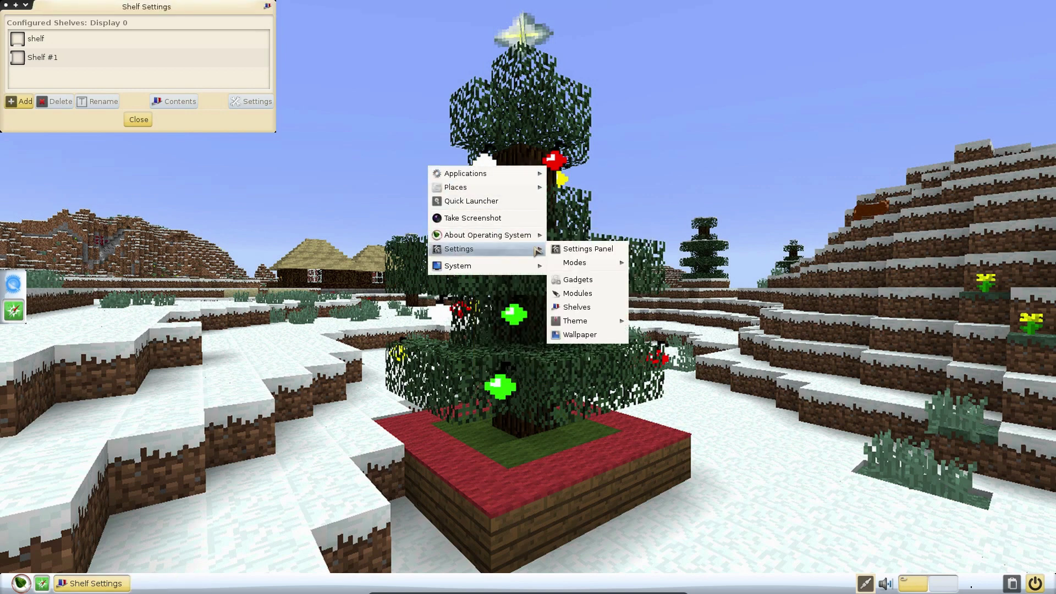
click(578, 279)
click(165, 258)
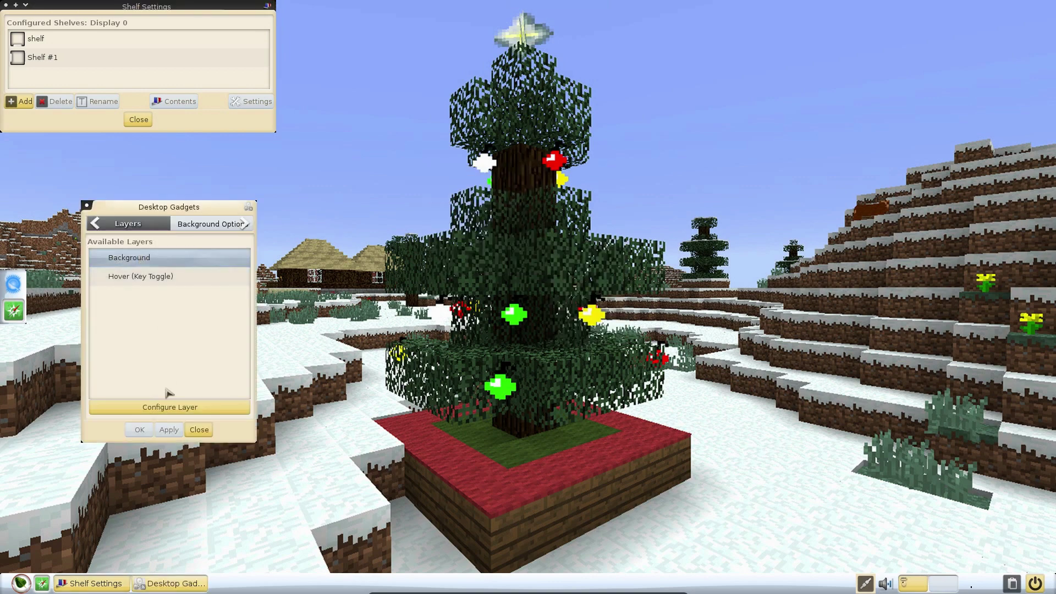
click(170, 407)
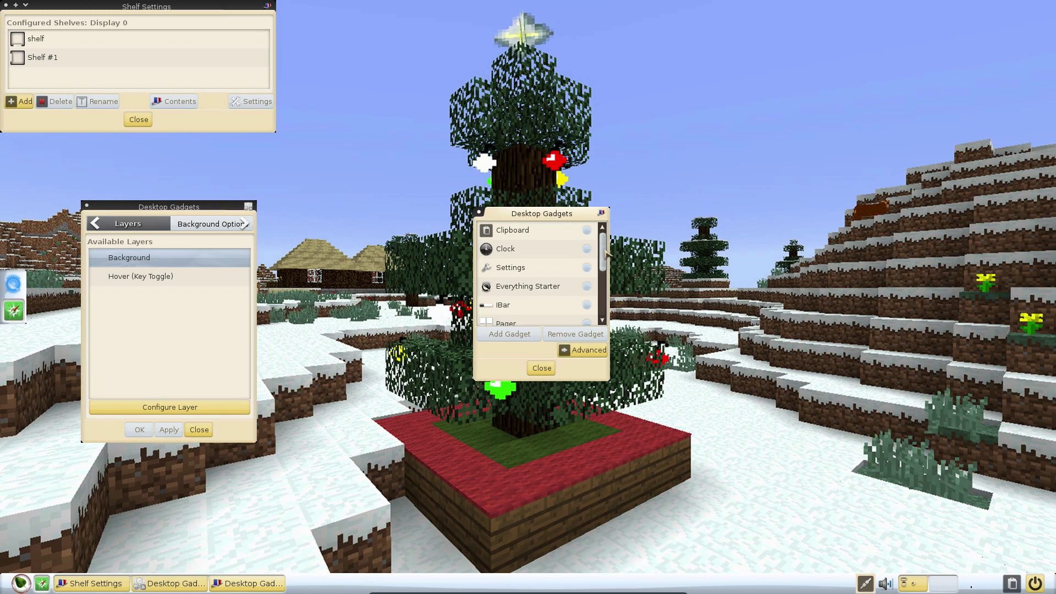
scroll(603, 251, down, 1)
click(538, 244)
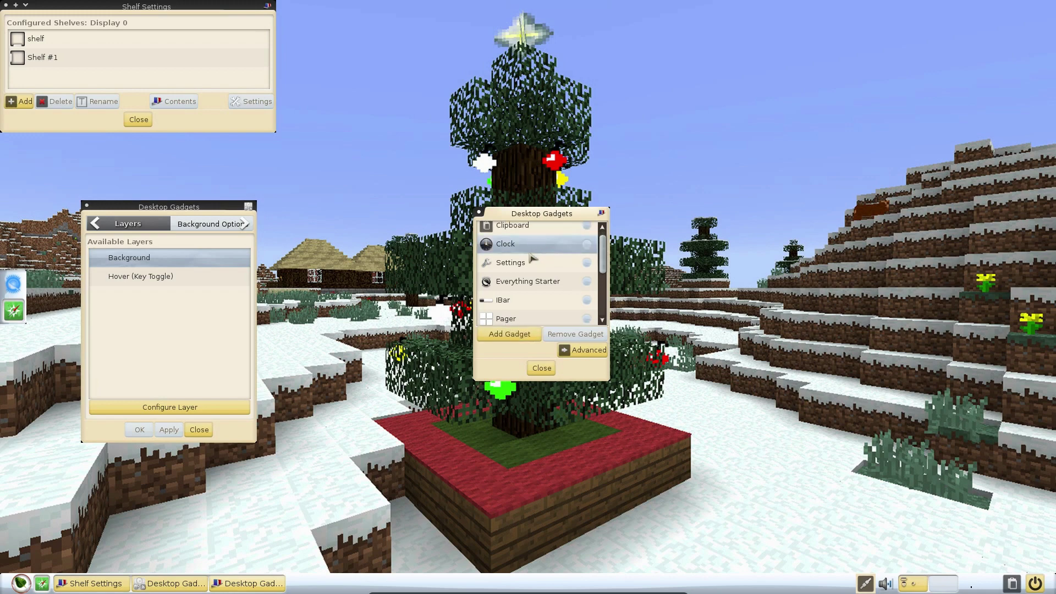
click(516, 335)
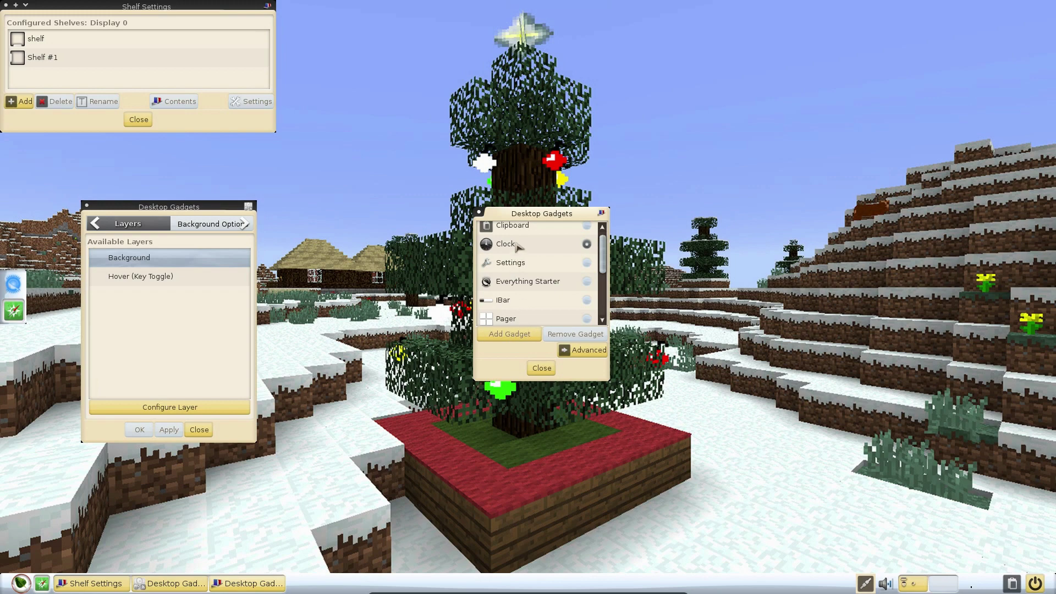
click(5, 4)
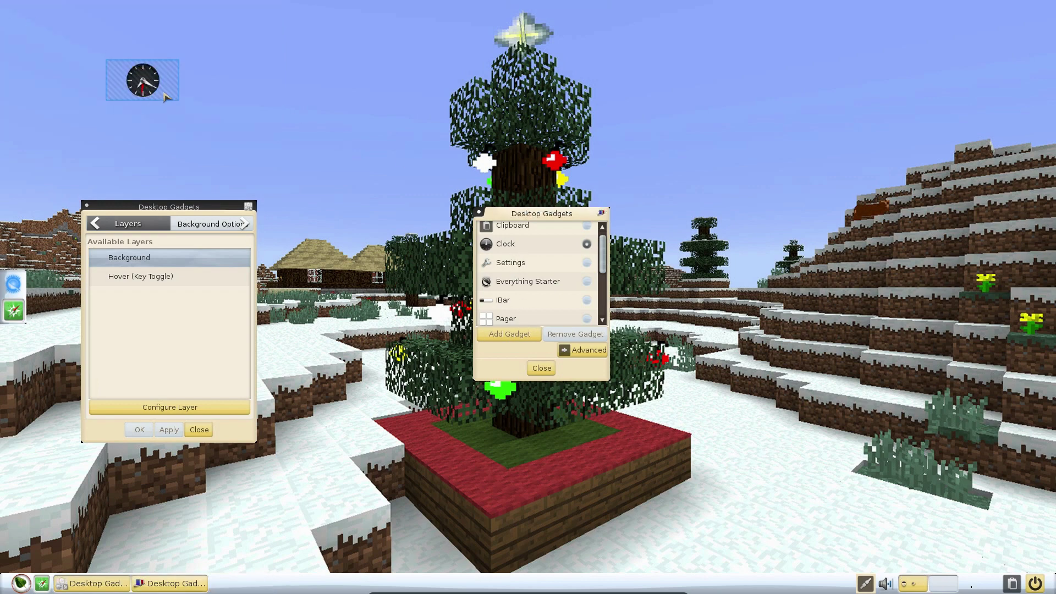
Enlarge the desktop clock by stretching its frame wider and taller.
drag(168, 99, 239, 150)
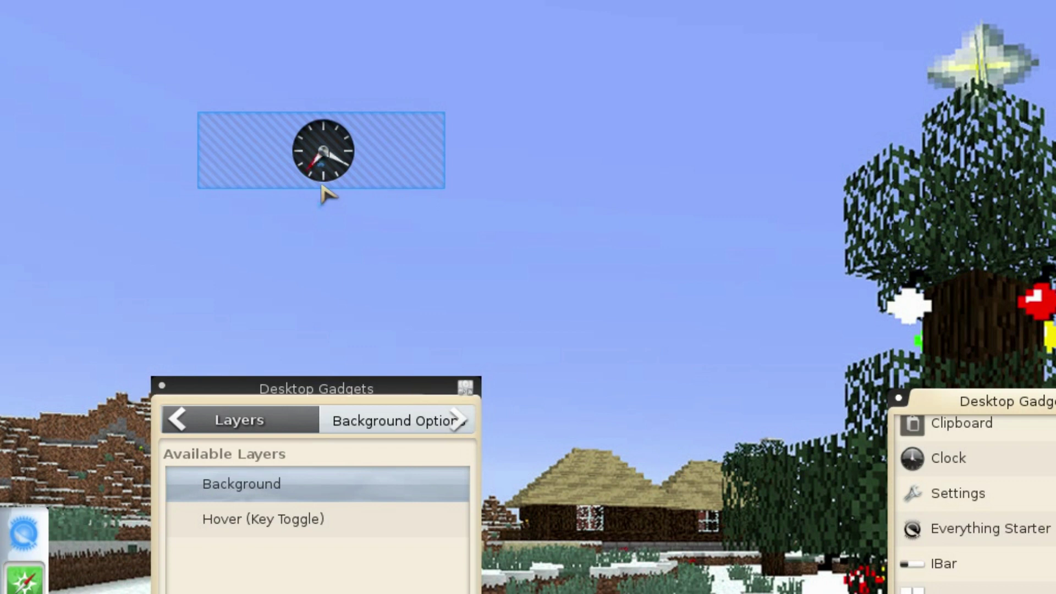
drag(322, 187, 329, 243)
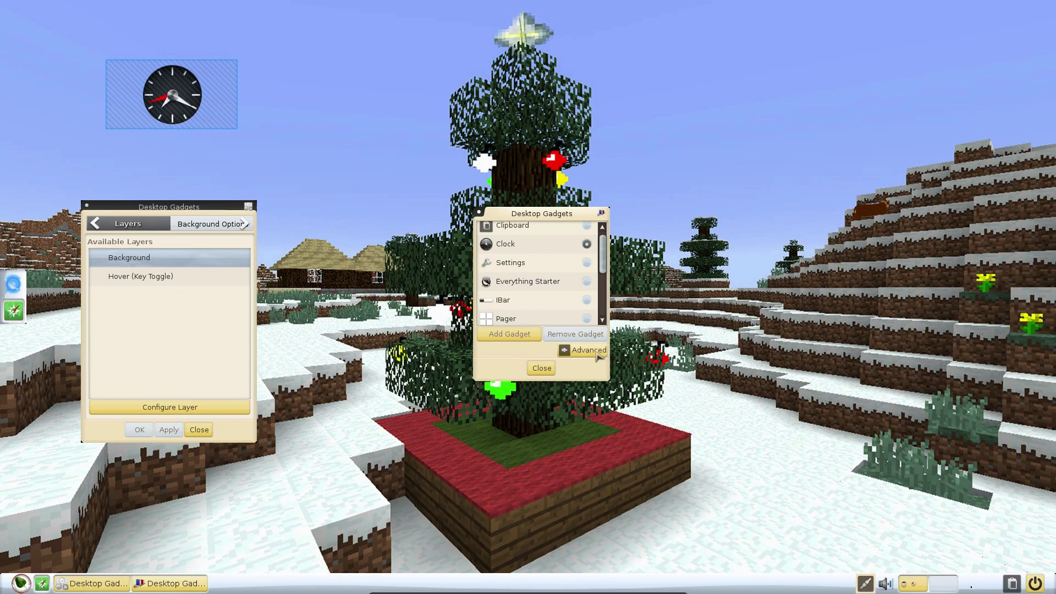
click(588, 350)
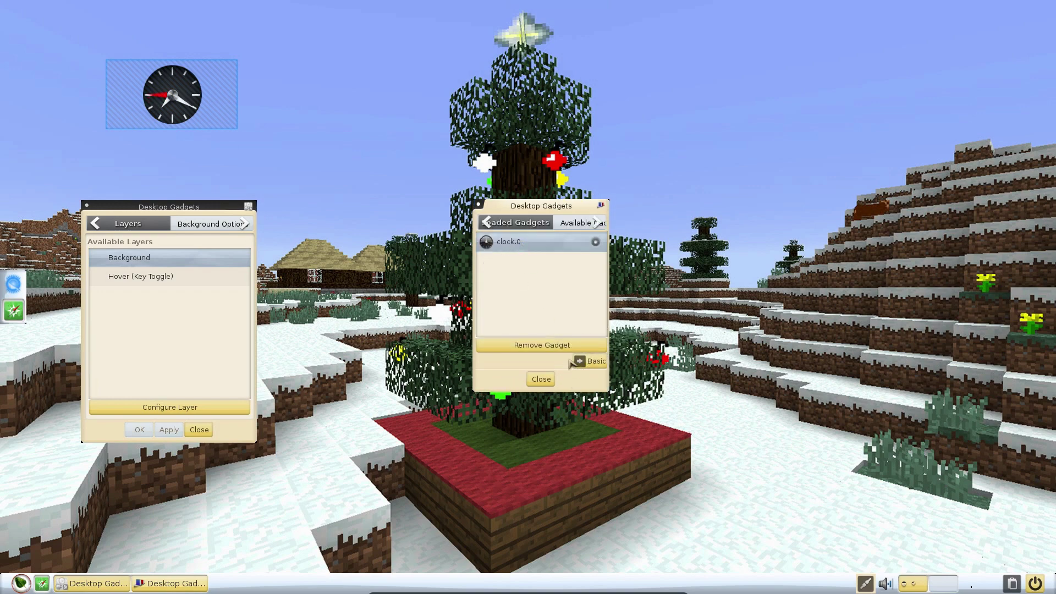
click(545, 381)
Remove the Clock gadget from the desktop and close the gadget settings dialogs.
click(589, 219)
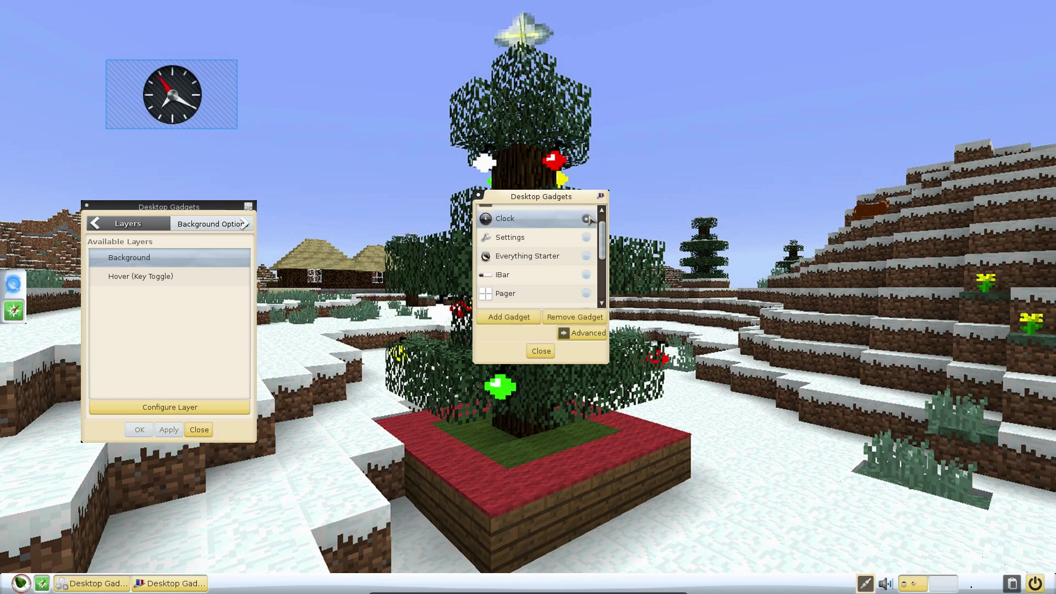
click(575, 317)
click(541, 352)
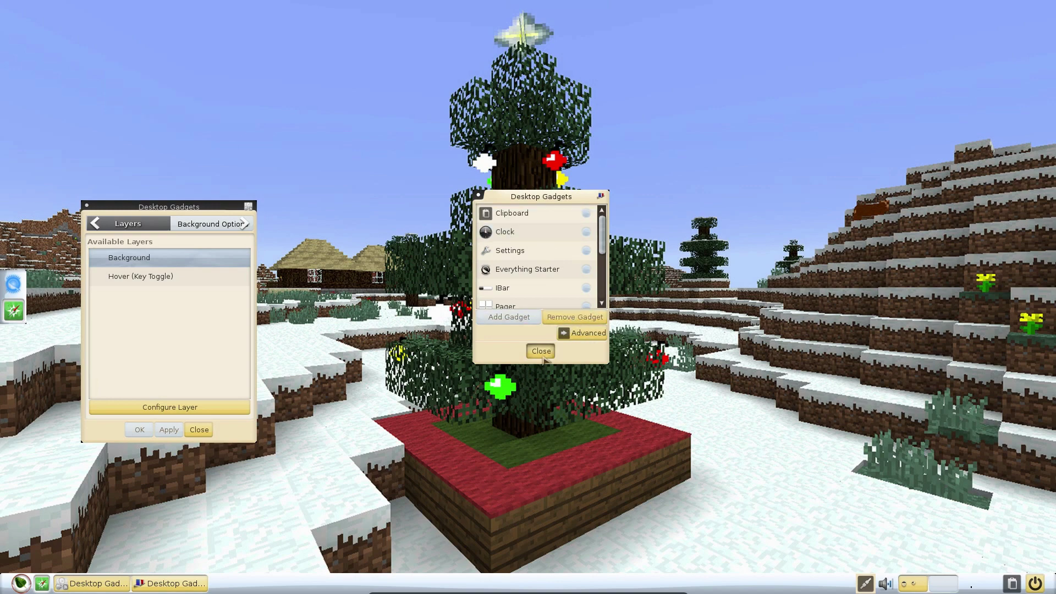
click(285, 226)
mouse_move(425, 325)
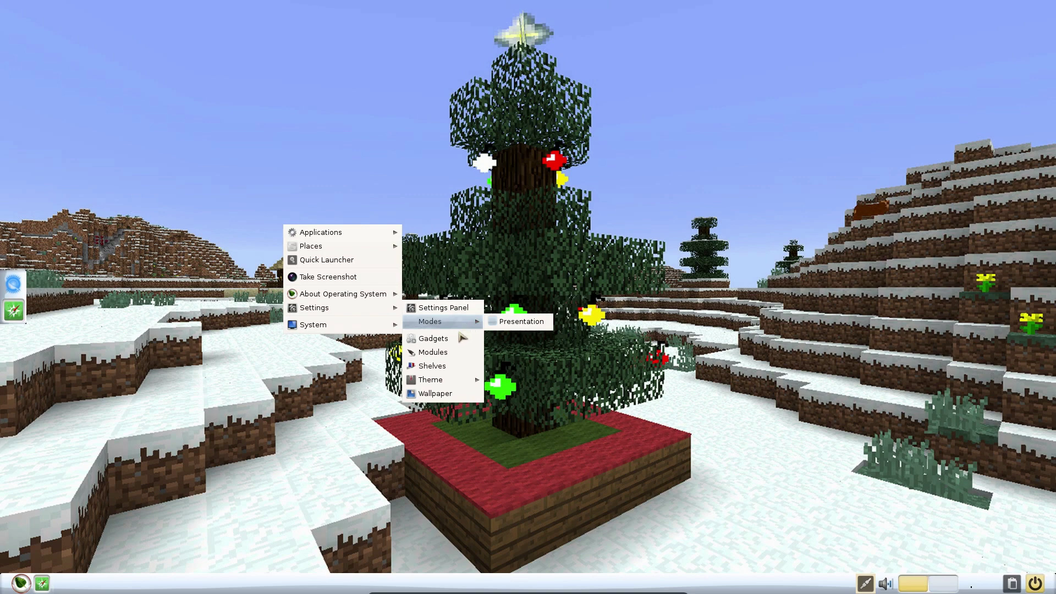
Reopen the main menu to show the Places submenu with Home and Desktop.
mouse_move(453, 383)
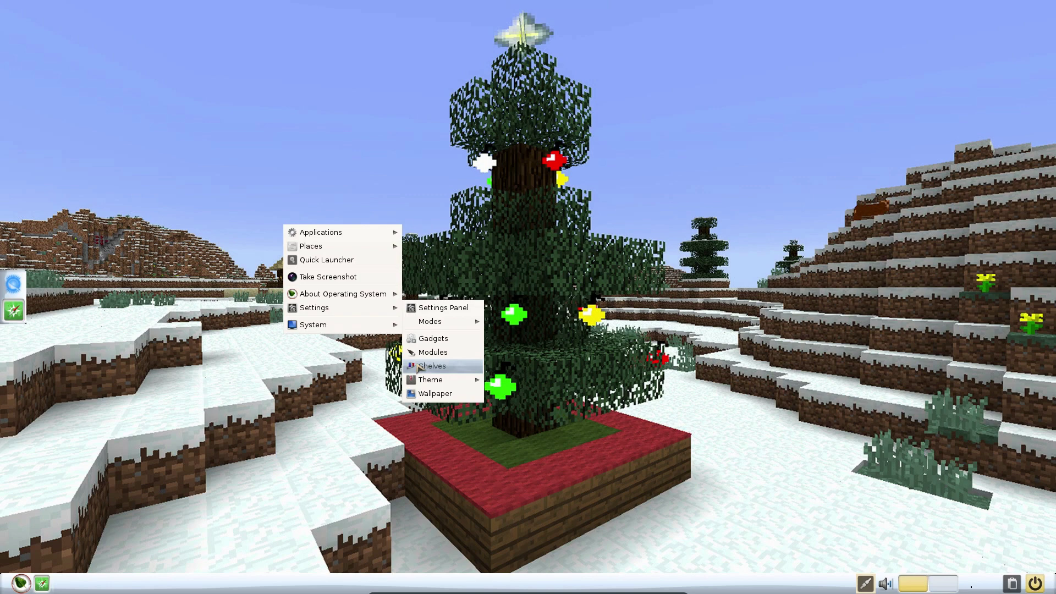
click(181, 113)
mouse_move(225, 135)
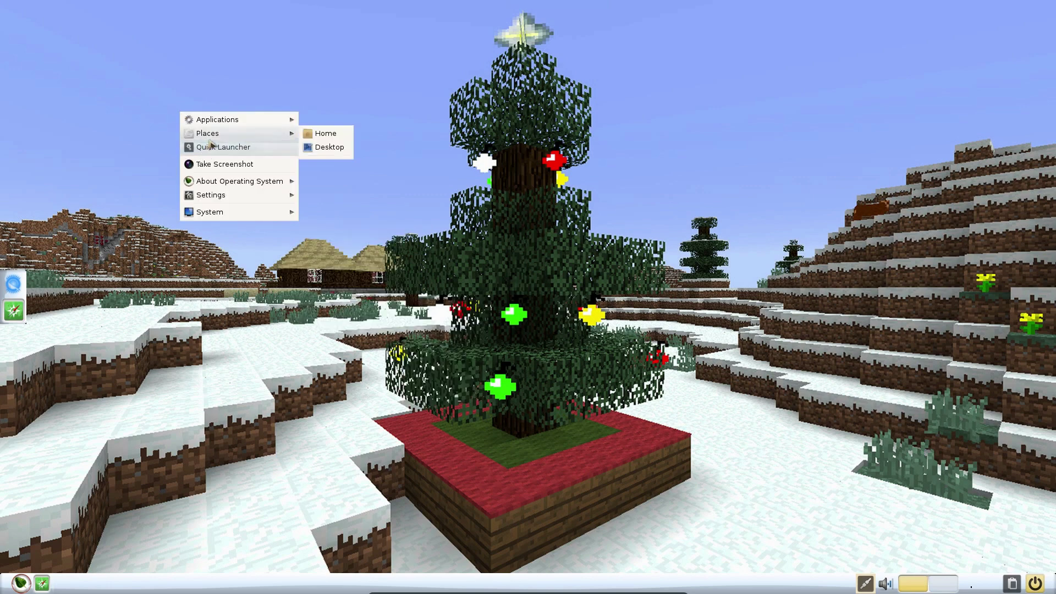
Open Home in PCManFM, enter the Music folder, and select '103 - Heavens Earth'.
click(329, 135)
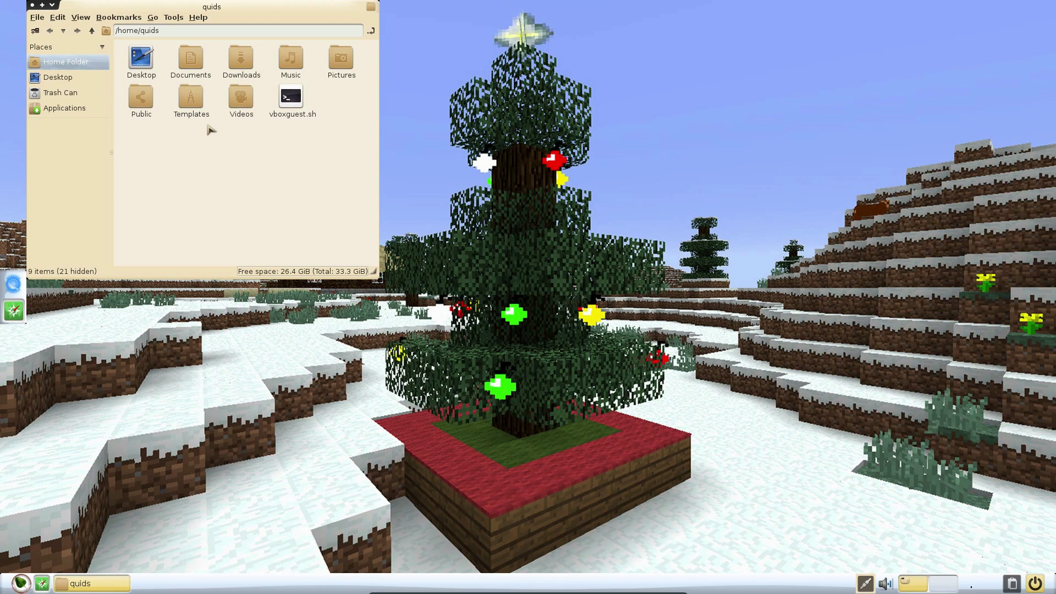
double_click(292, 62)
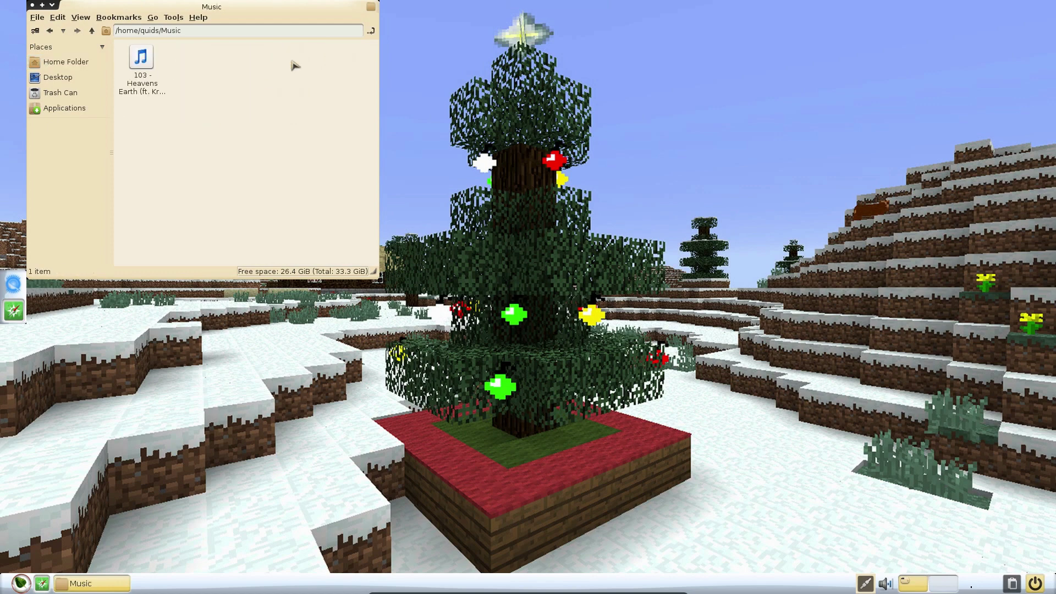
click(142, 65)
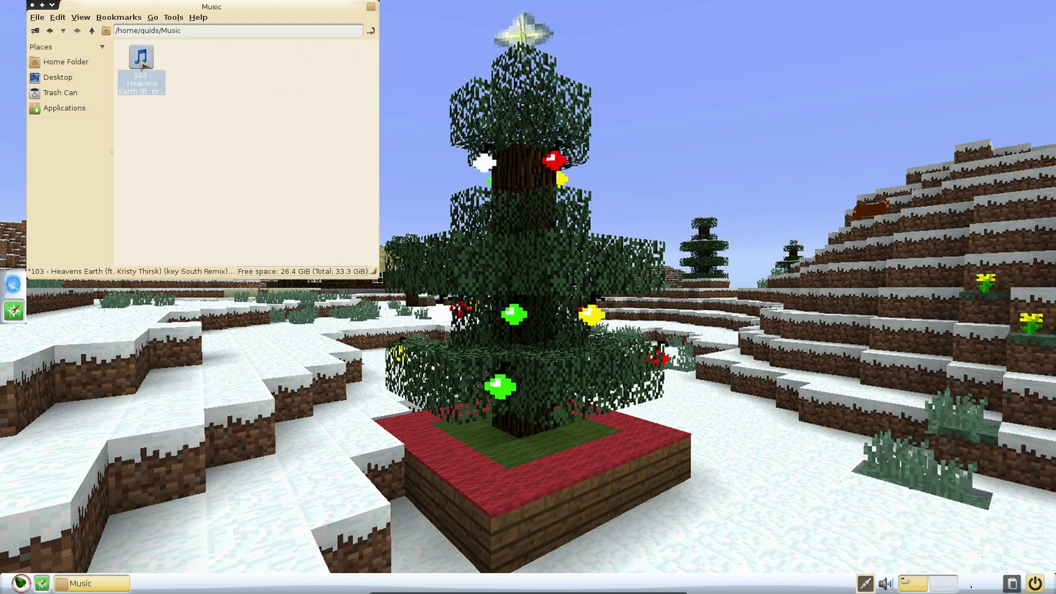
Play '103 - Heavens Earth' in VLC and hide the player to the system tray.
double_click(141, 64)
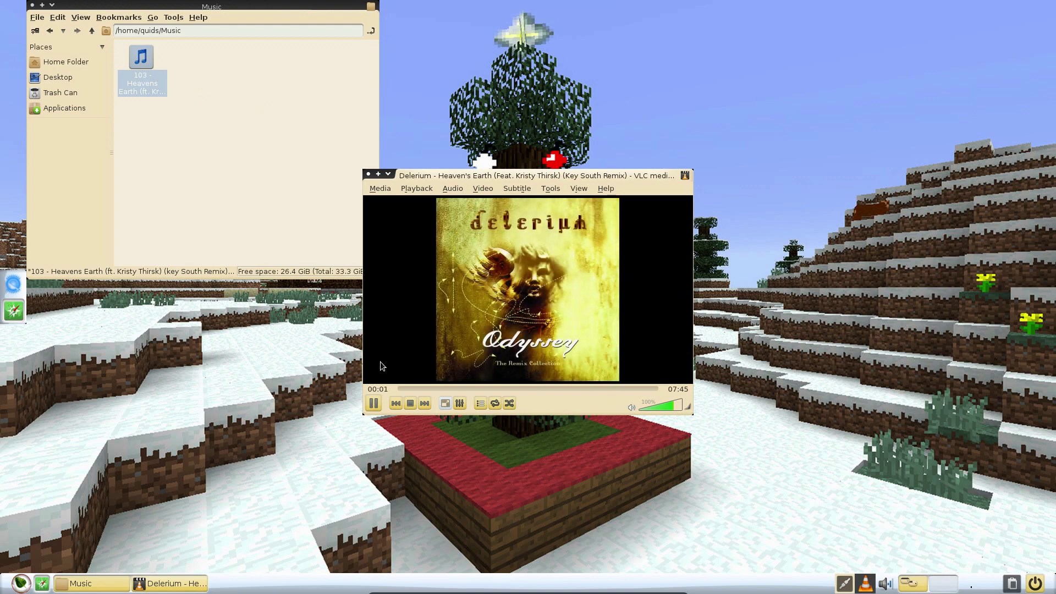
right_click(186, 582)
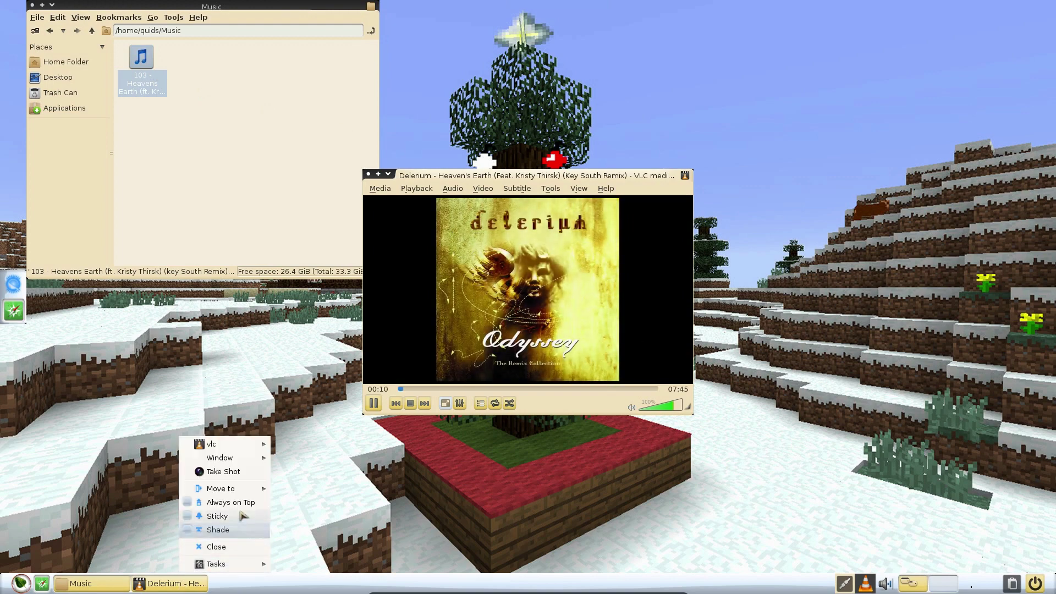
key(Escape)
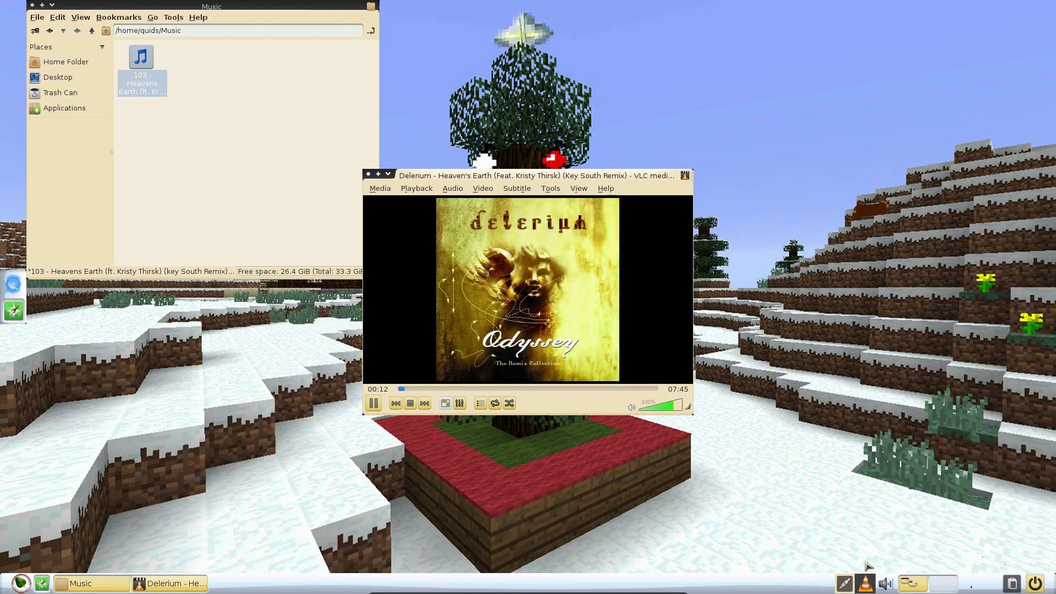
click(866, 587)
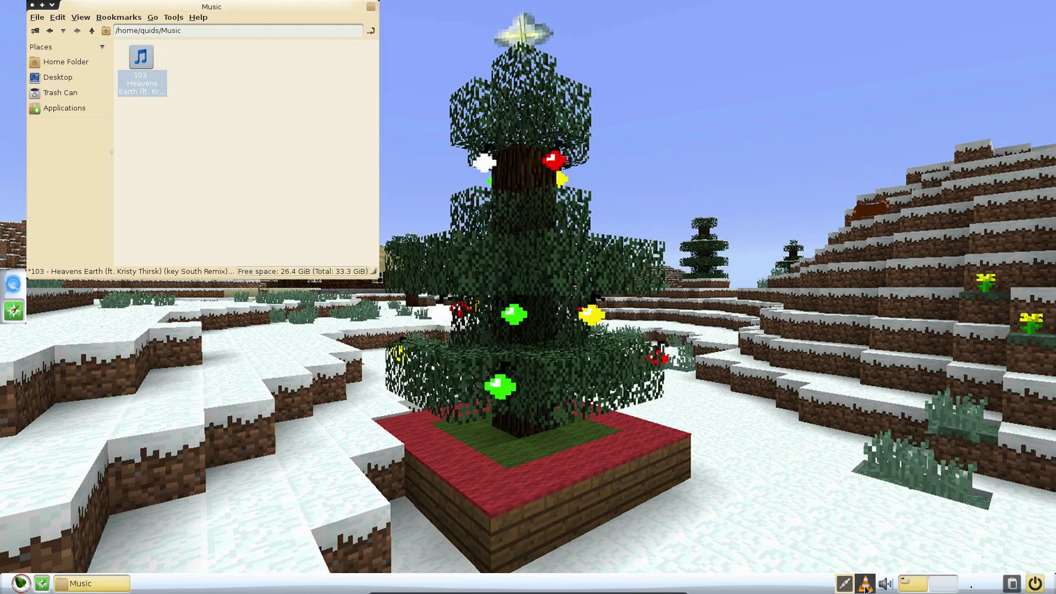
Stop playback from VLC's tray menu, then bring the player back and close it.
right_click(865, 588)
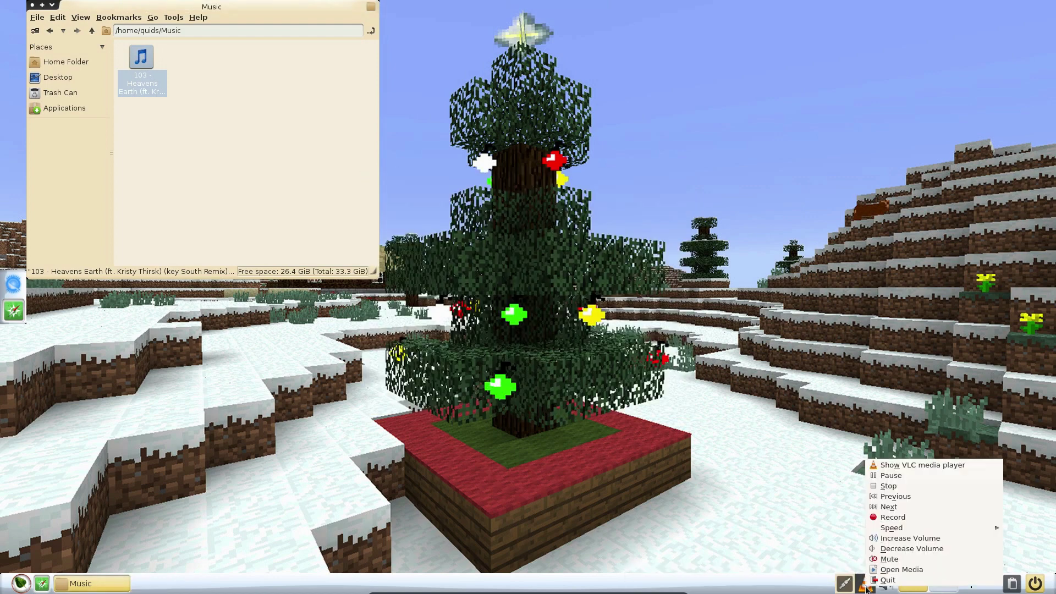
click(914, 483)
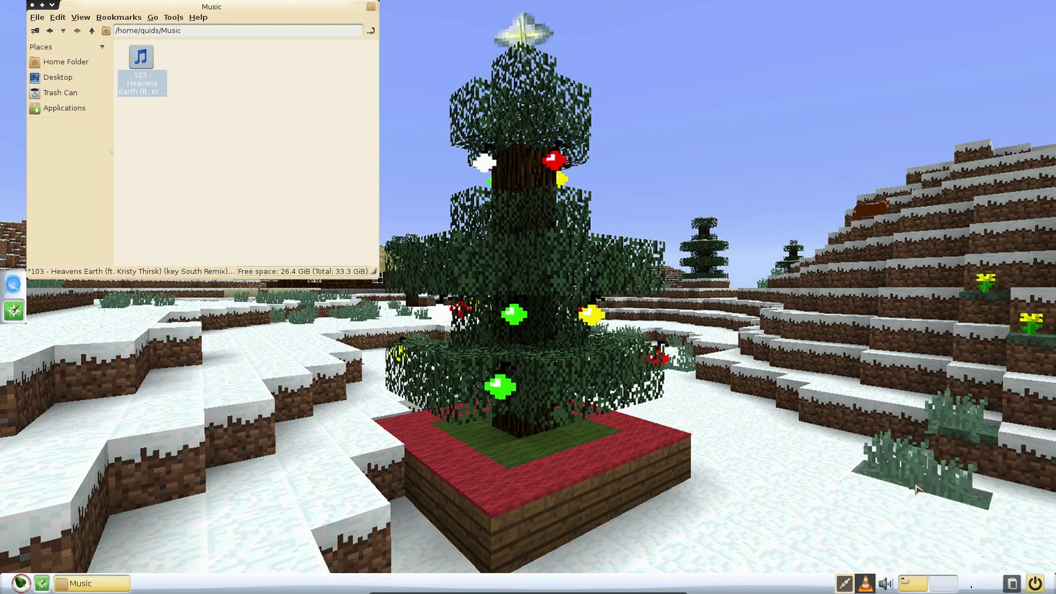
click(870, 586)
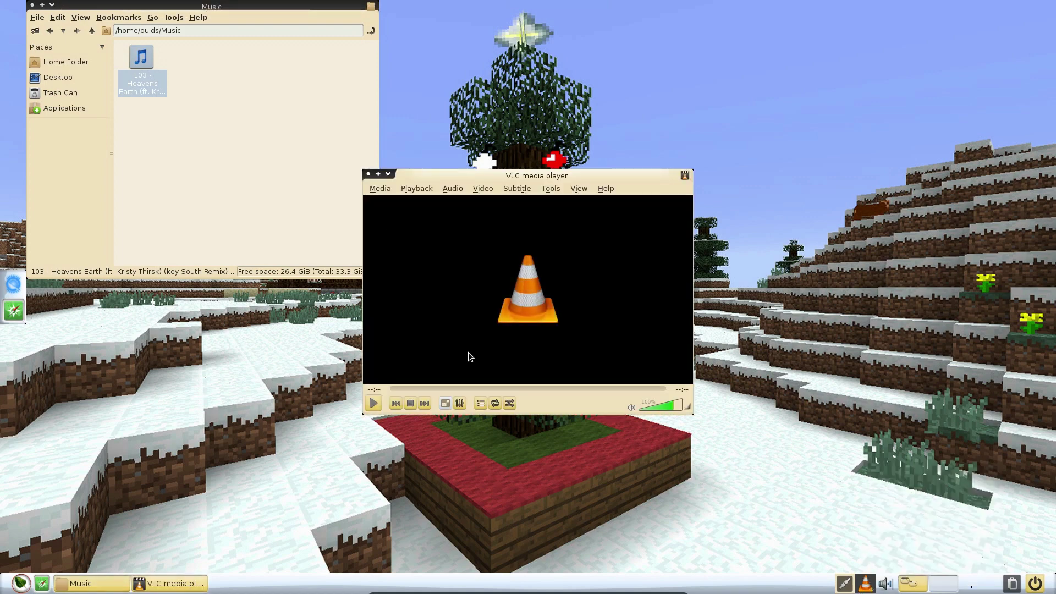
click(368, 174)
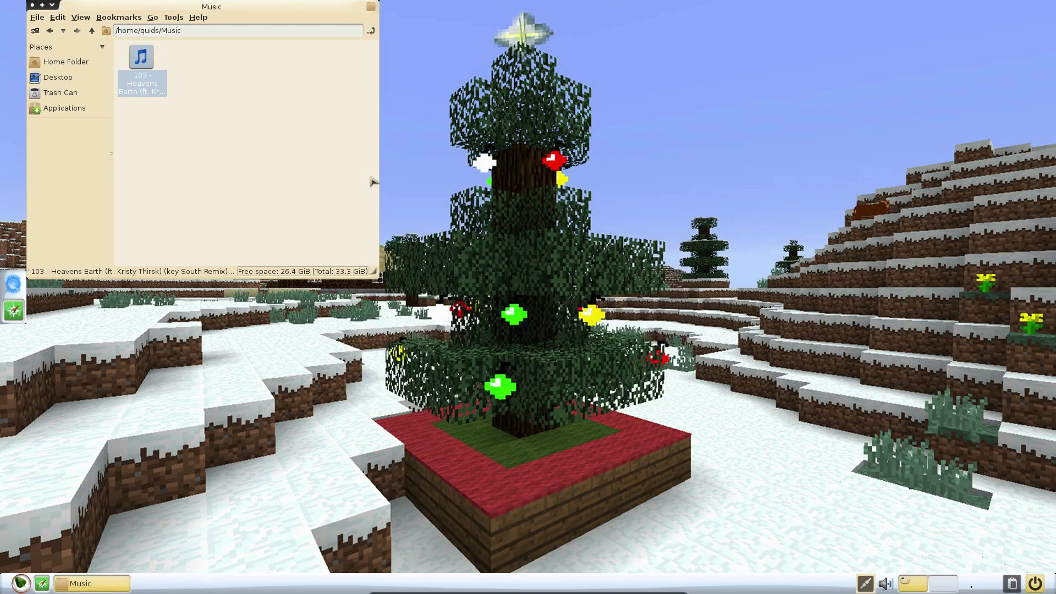